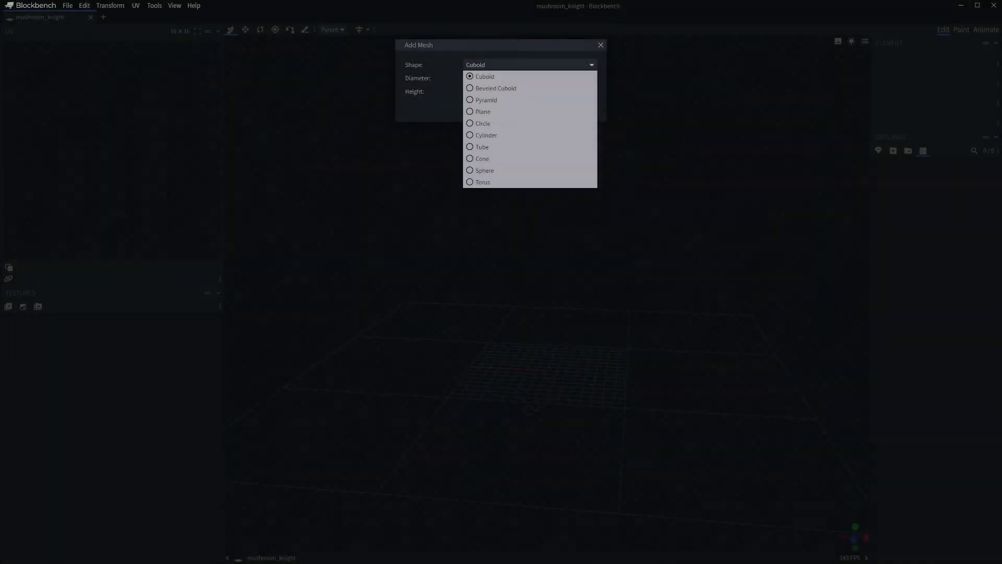
Add a 12-sided cylinder mesh and scale its top and bottom faces inward into a barrel shape.
{"action": "left_click", "coordinate": [480, 125]}
{"action": "key", "text": "Return"}
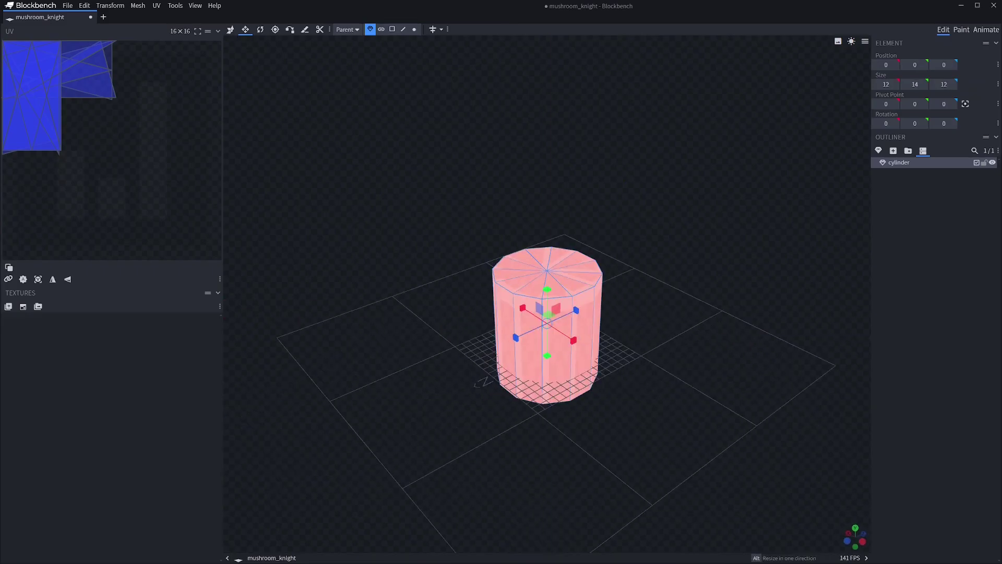
{"action": "key", "text": "3"}
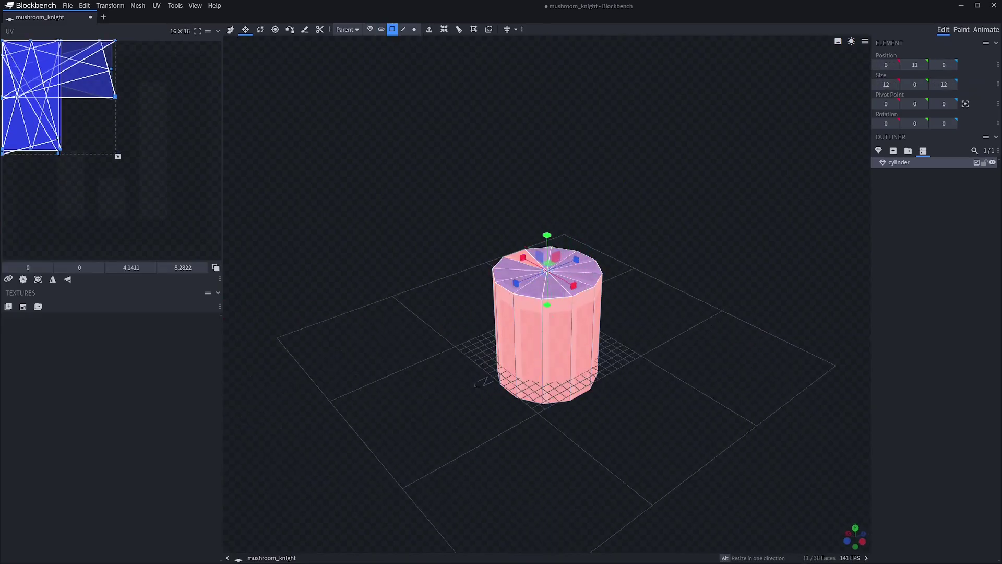
{"action": "key", "text": "1"}
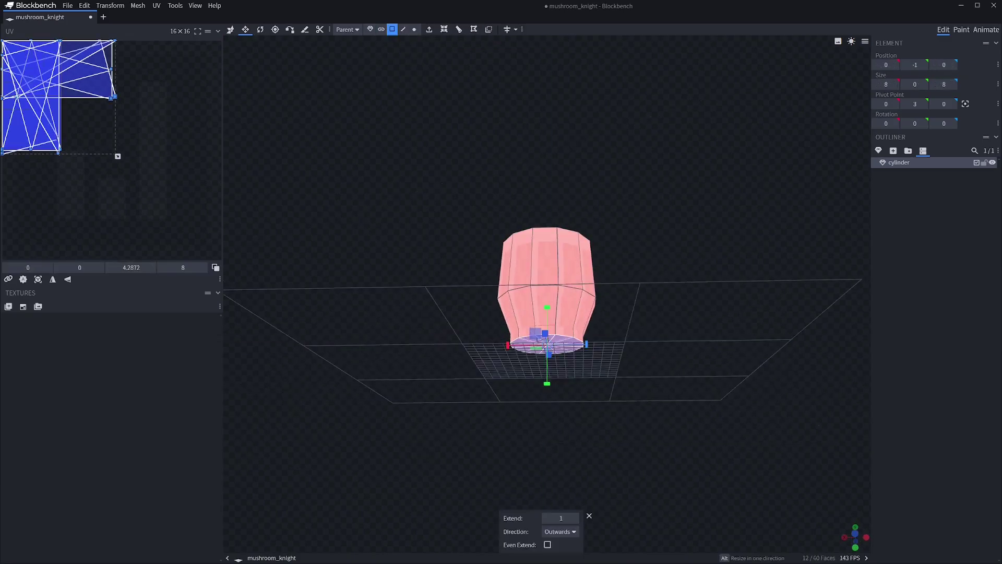
{"action": "key", "text": "s"}
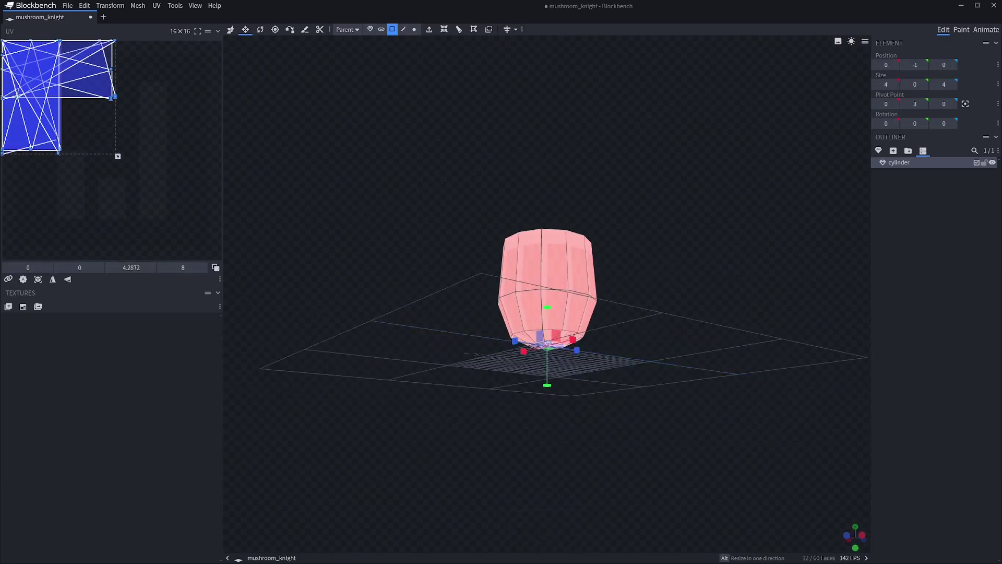
{"action": "left_click", "coordinate": [537, 291]}
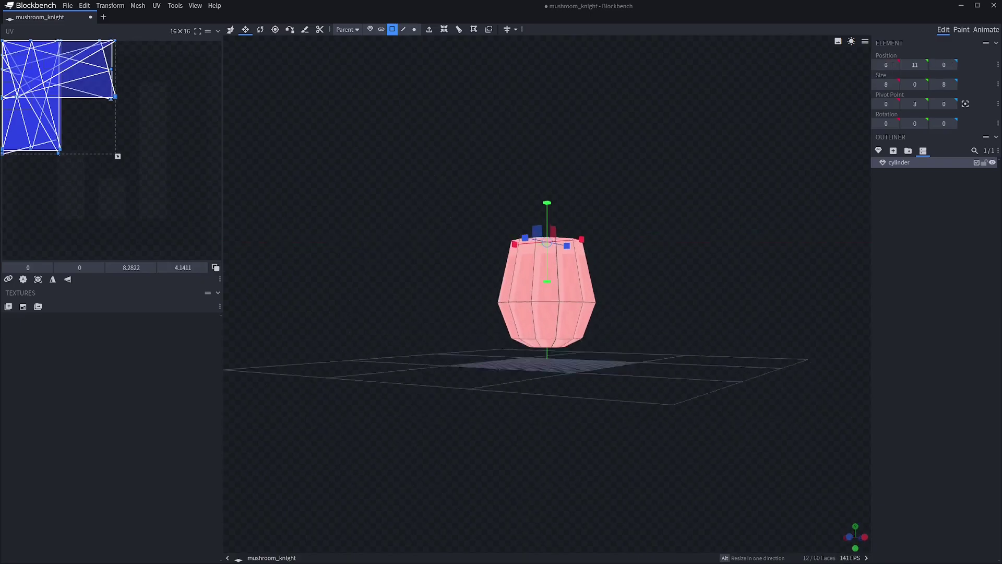
{"action": "left_click_drag", "start_coordinate": [502, 365], "coordinate": [506, 389]}
{"action": "left_click_drag", "start_coordinate": [679, 418], "coordinate": [678, 366]}
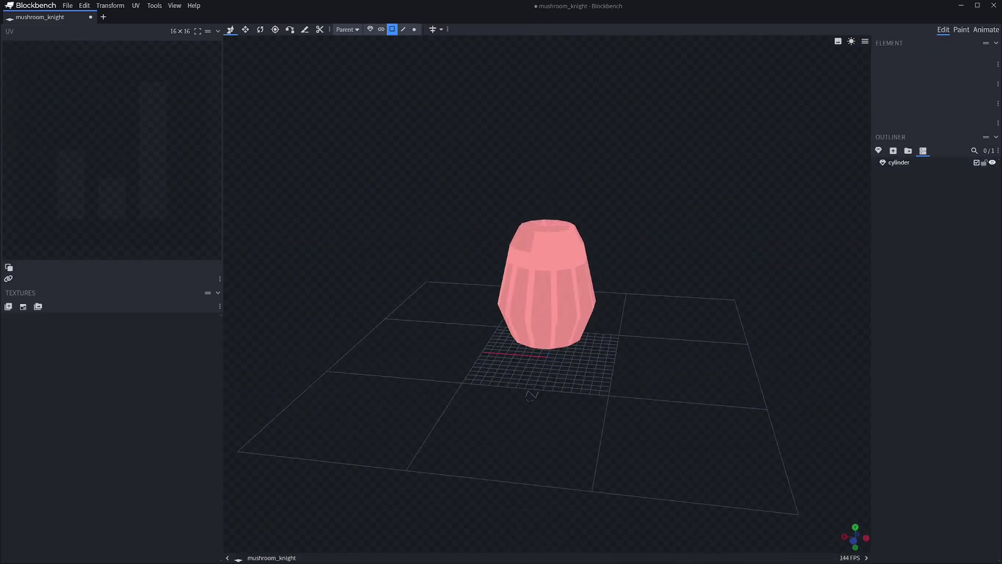
Add a sphere mesh, raise it above the body and flatten its underside into a cap.
{"action": "left_click", "coordinate": [898, 162]}
{"action": "left_click", "coordinate": [878, 150]}
{"action": "left_click", "coordinate": [530, 65]}
{"action": "left_click", "coordinate": [484, 170]}
{"action": "key", "text": "Return"}
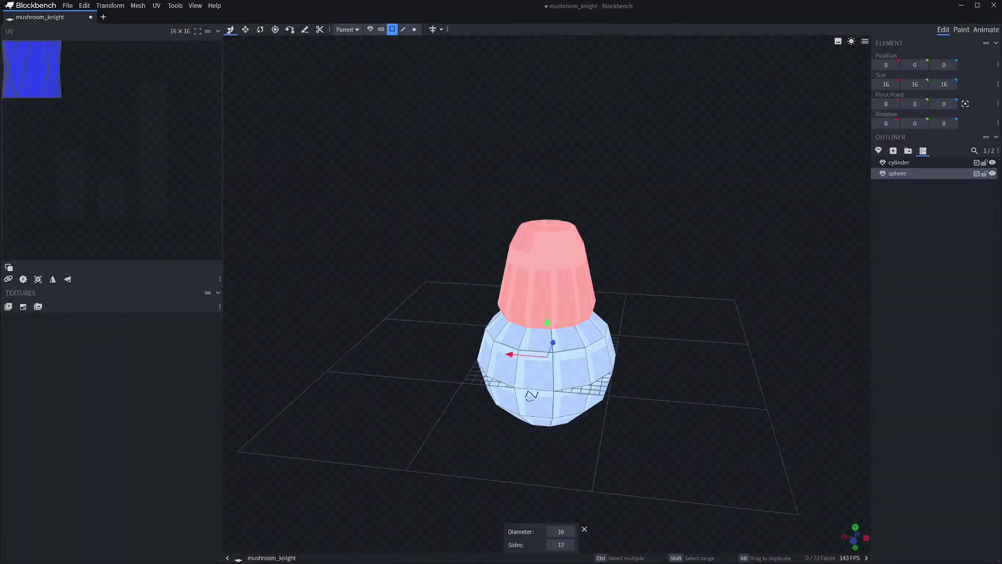
{"action": "key", "text": "KP_1"}
{"action": "left_click_drag", "start_coordinate": [547, 88], "coordinate": [548, 93]}
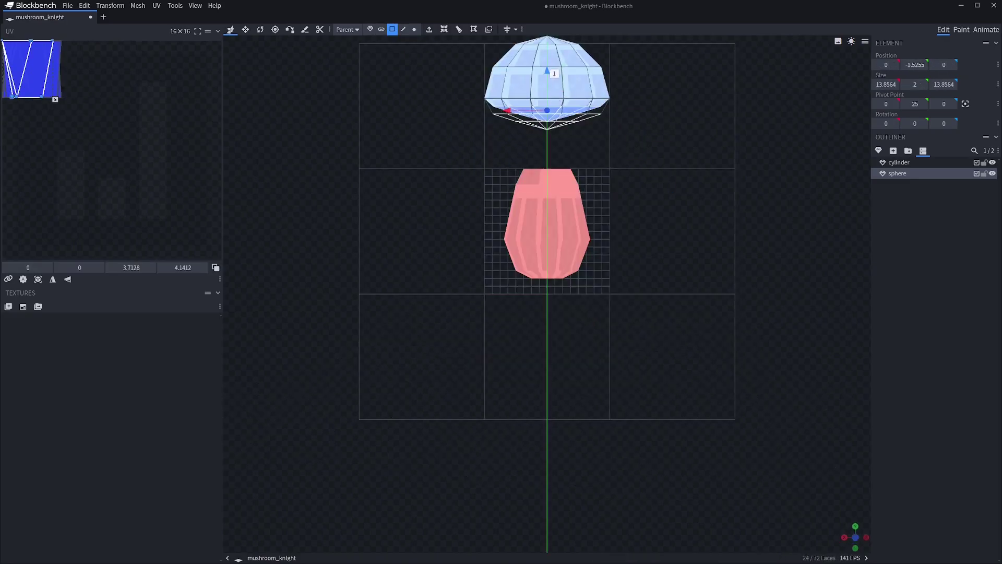
{"action": "left_click_drag", "start_coordinate": [679, 365], "coordinate": [678, 397]}
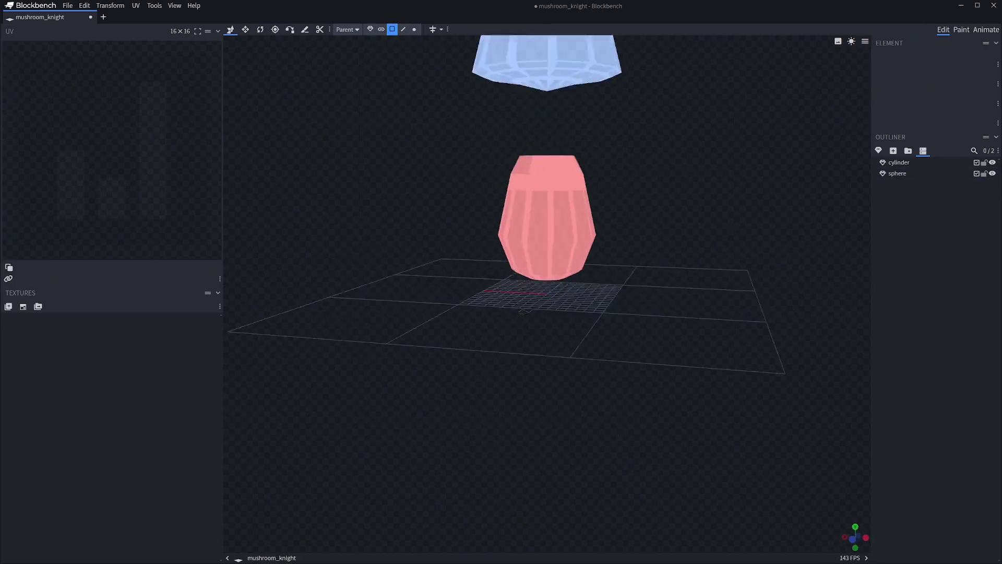
Rename the cylinder to body and the sphere to head in the Outliner.
{"action": "left_click", "coordinate": [414, 29]}
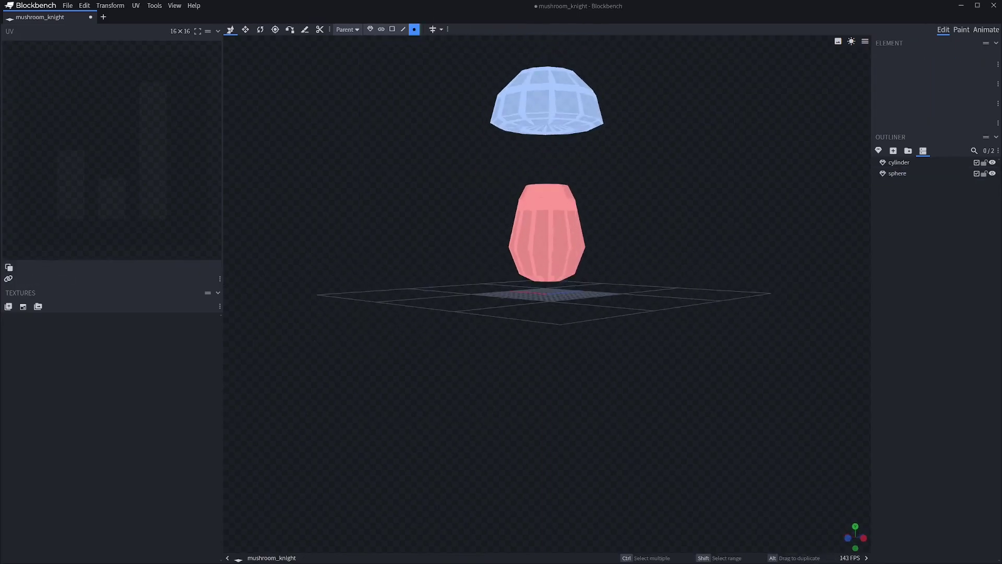
{"action": "left_click", "coordinate": [895, 162]}
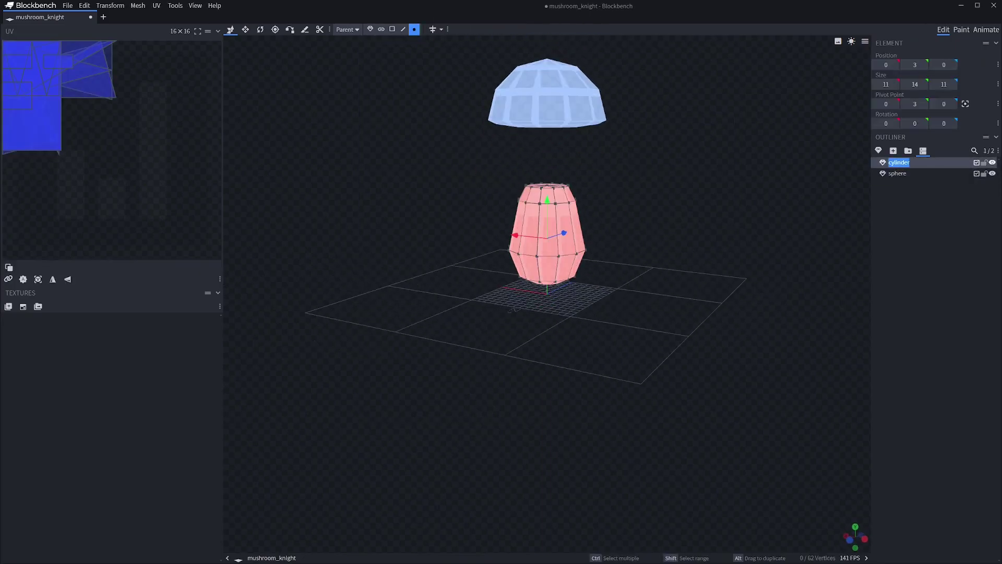
{"action": "left_click", "coordinate": [895, 173]}
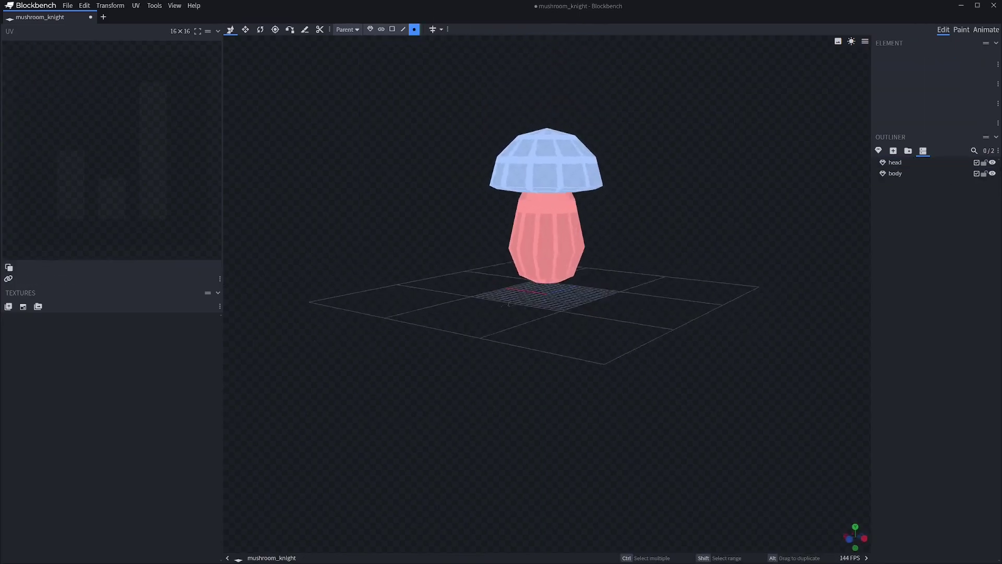
Add and adjust an edge loop around the body.
{"action": "left_click_drag", "start_coordinate": [391, 308], "coordinate": [464, 380]}
{"action": "key", "text": "ctrl+r"}
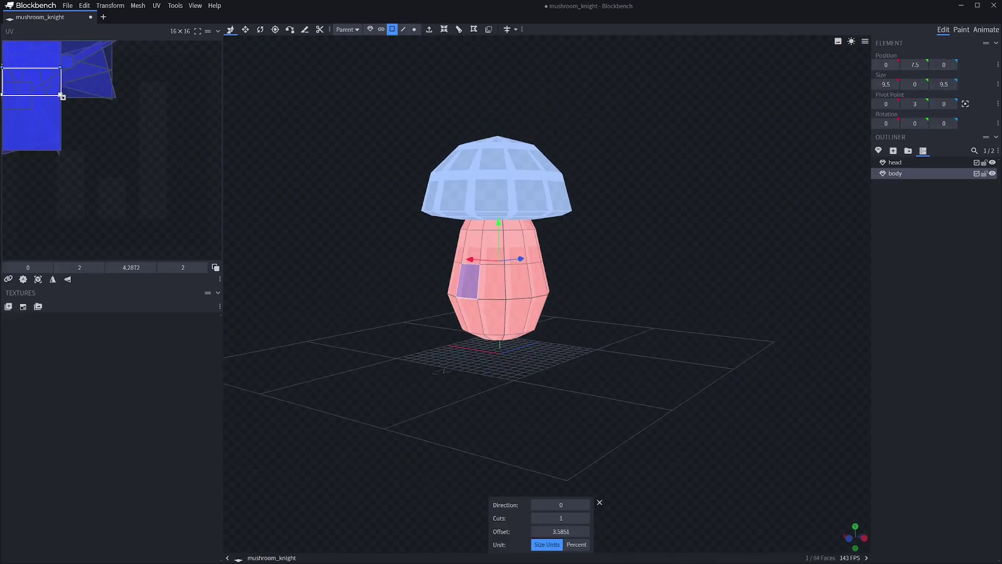
{"action": "scroll", "coordinate": [501, 234], "scroll_direction": "up", "scroll_amount": 3}
{"action": "left_click_drag", "start_coordinate": [678, 418], "coordinate": [616, 423]}
{"action": "scroll", "coordinate": [547, 292], "scroll_direction": "down", "scroll_amount": 5}
{"action": "left_click_drag", "start_coordinate": [679, 418], "coordinate": [658, 407]}
{"action": "key", "text": "s"}
{"action": "left_click", "coordinate": [895, 162]}
{"action": "left_click", "coordinate": [370, 29]}
Add a cylinder mesh, shrink it and move it beside the body.
{"action": "scroll", "coordinate": [529, 235], "scroll_direction": "up", "scroll_amount": 3}
{"action": "left_click", "coordinate": [878, 150]}
{"action": "left_click", "coordinate": [530, 65]}
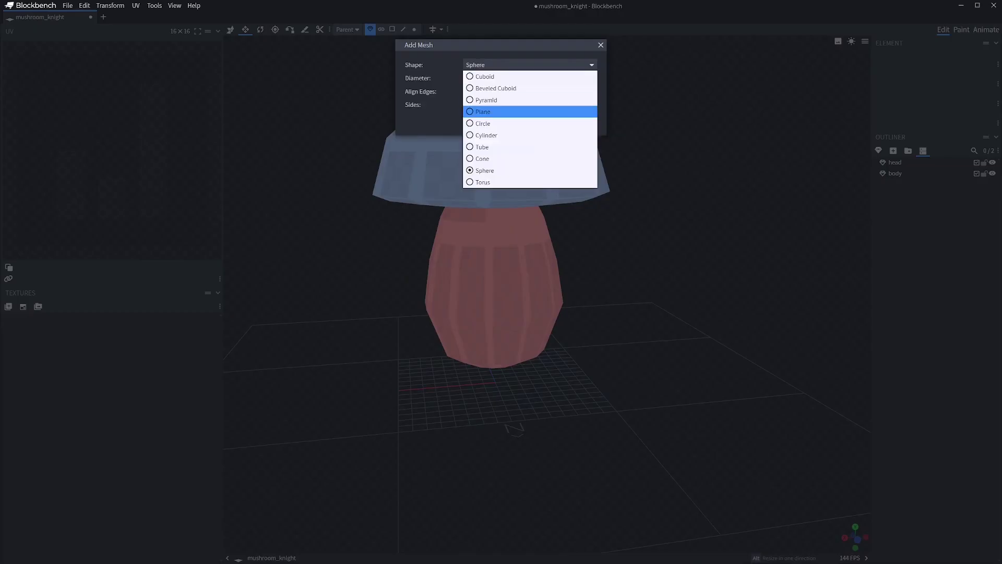
{"action": "key", "text": "Return"}
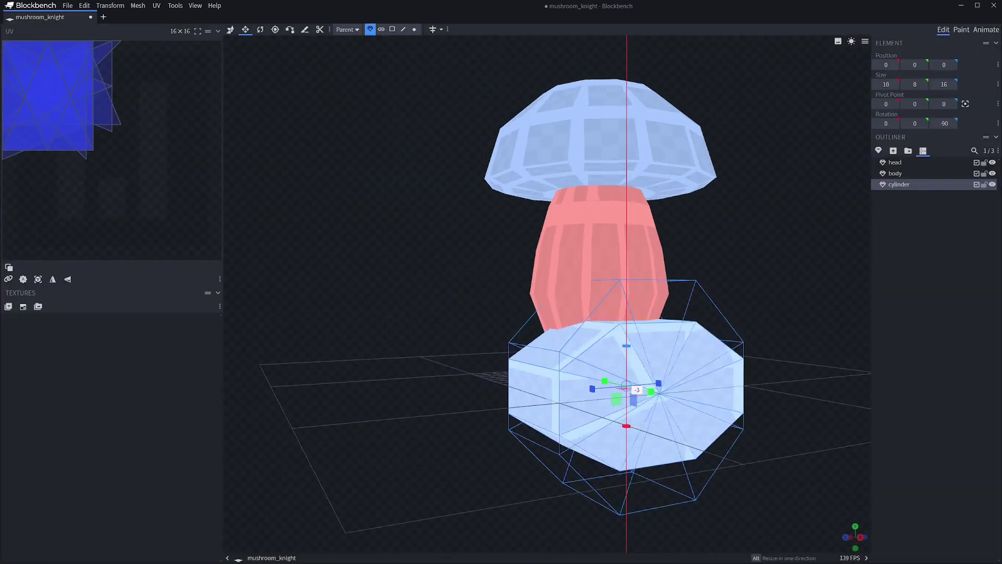
{"action": "key", "text": "v"}
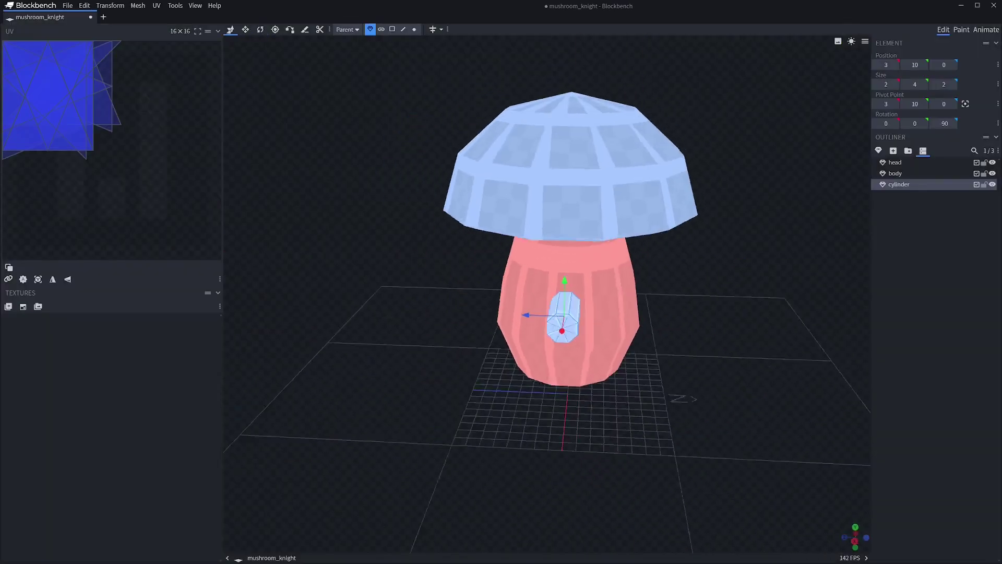
{"action": "scroll", "coordinate": [548, 293], "scroll_direction": "up", "scroll_amount": 3}
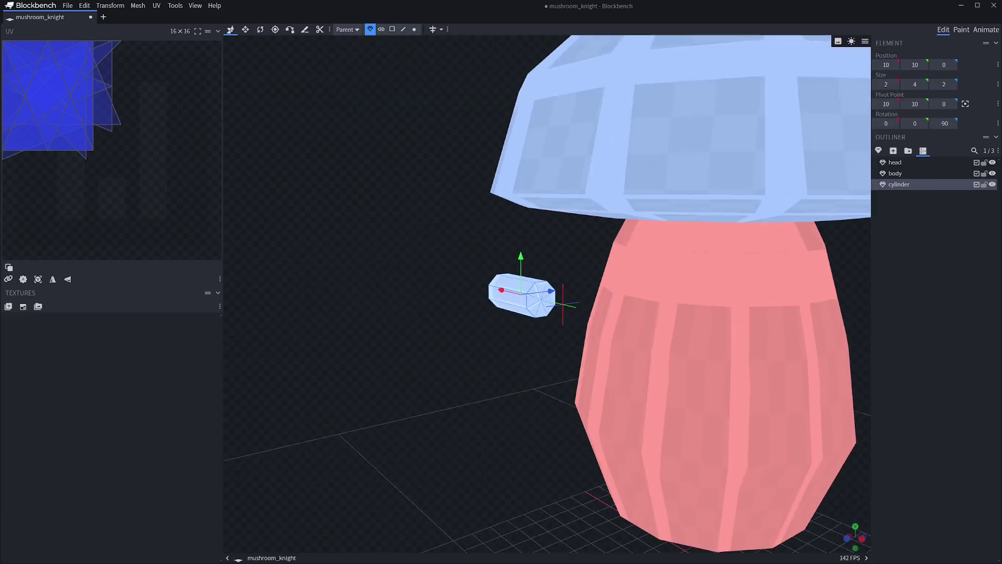
Lengthen the cylinder into an arm, rotate it -90 and name it arm_right.
{"action": "key", "text": "2"}
{"action": "left_click", "coordinate": [444, 29]}
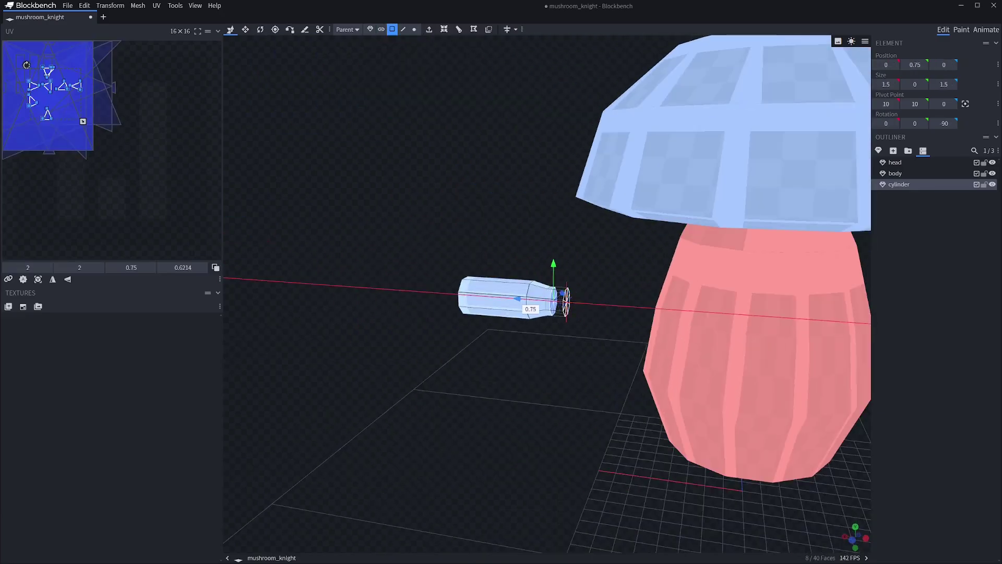
{"action": "right_click", "coordinate": [548, 301]}
{"action": "key", "text": "Escape"}
{"action": "key", "text": "1"}
{"action": "key", "text": "r"}
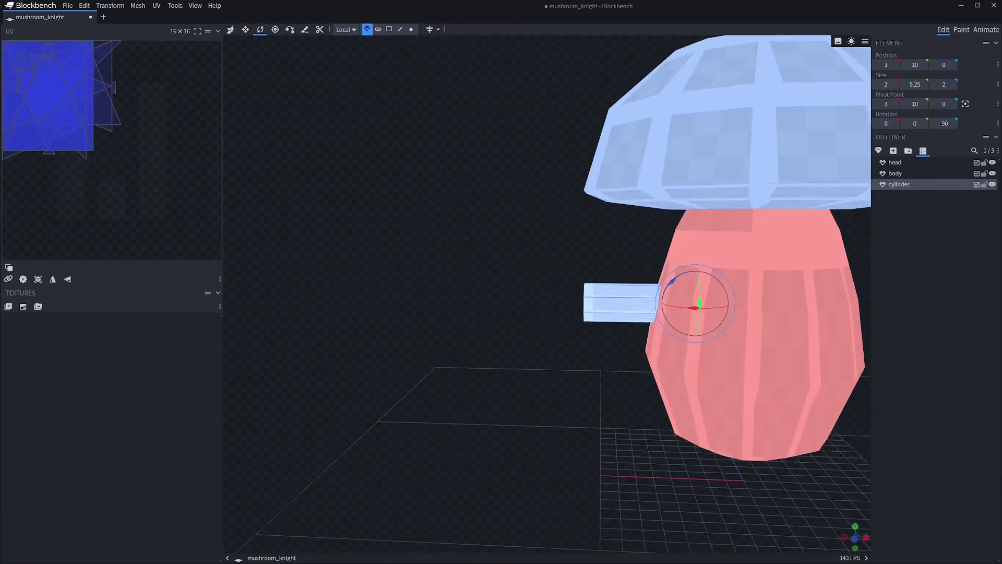
{"action": "key", "text": "F2"}
{"action": "type", "text": "arm_right"}
{"action": "left_click_drag", "start_coordinate": [522, 261], "coordinate": [418, 261]}
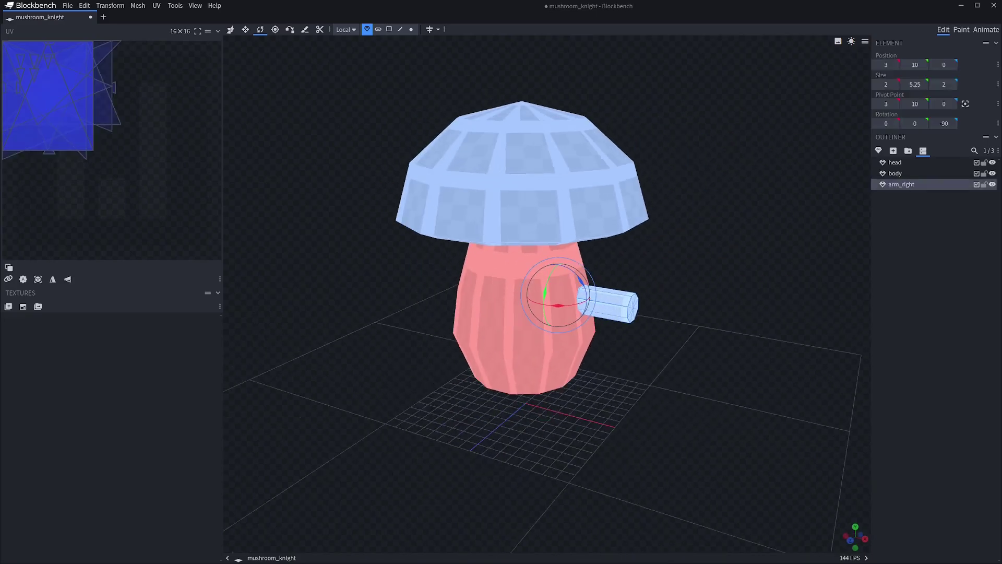
Add a small sphere at the arm's end and name it hand_right.
{"action": "left_click", "coordinate": [878, 150]}
{"action": "left_click", "coordinate": [466, 78]}
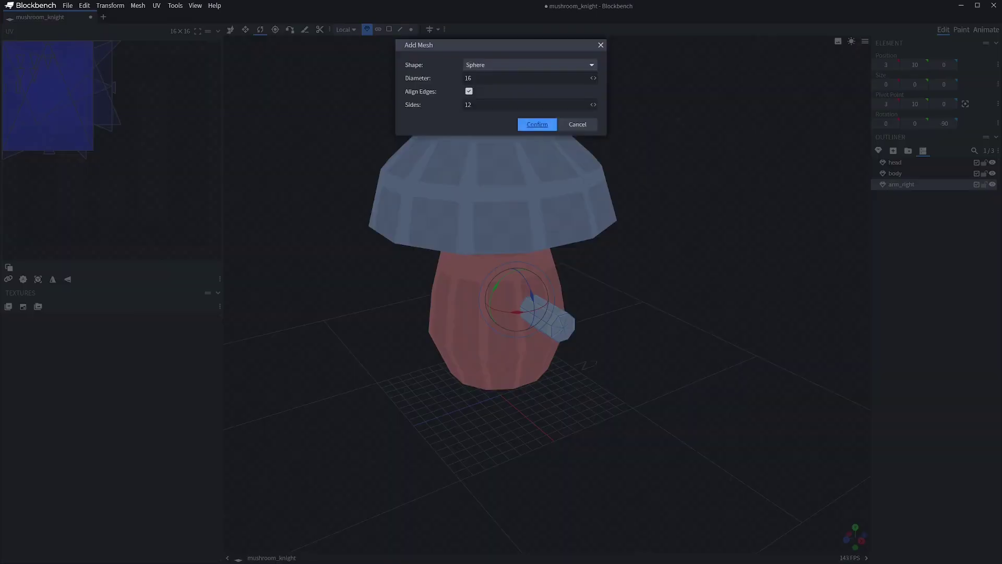
{"action": "key", "text": "Return"}
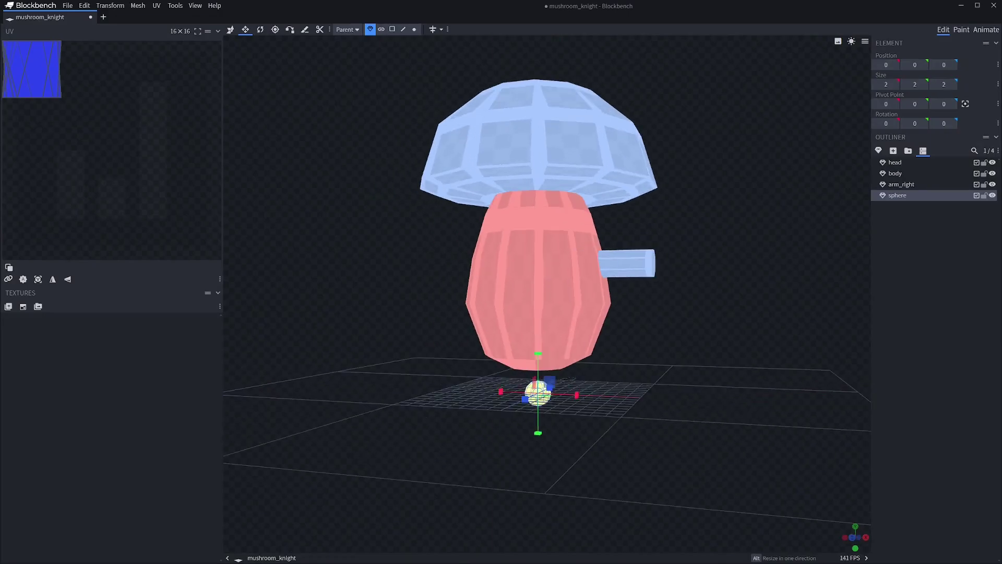
{"action": "left_click_drag", "start_coordinate": [537, 394], "coordinate": [551, 328]}
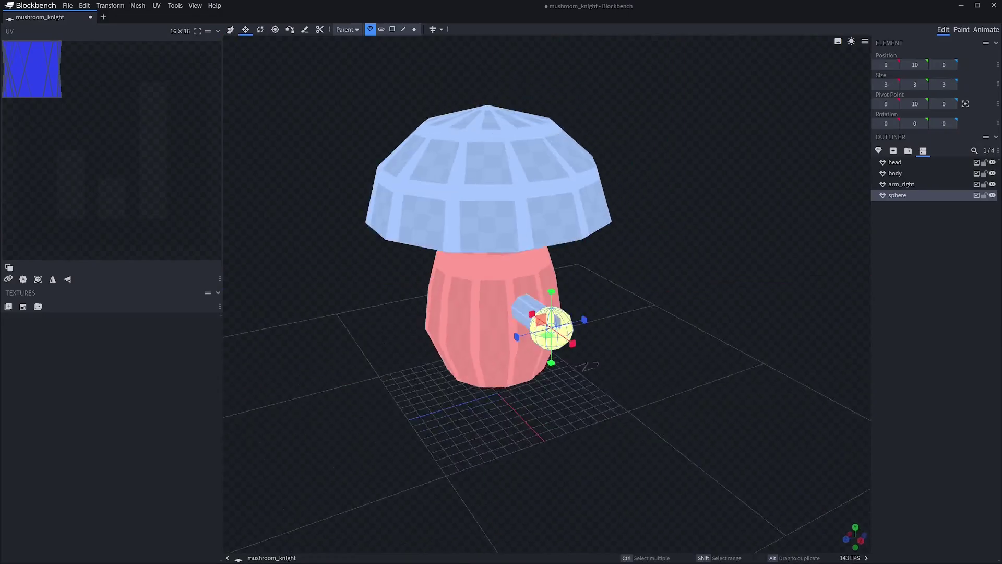
{"action": "type", "text": "right"}
{"action": "key", "text": "Return"}
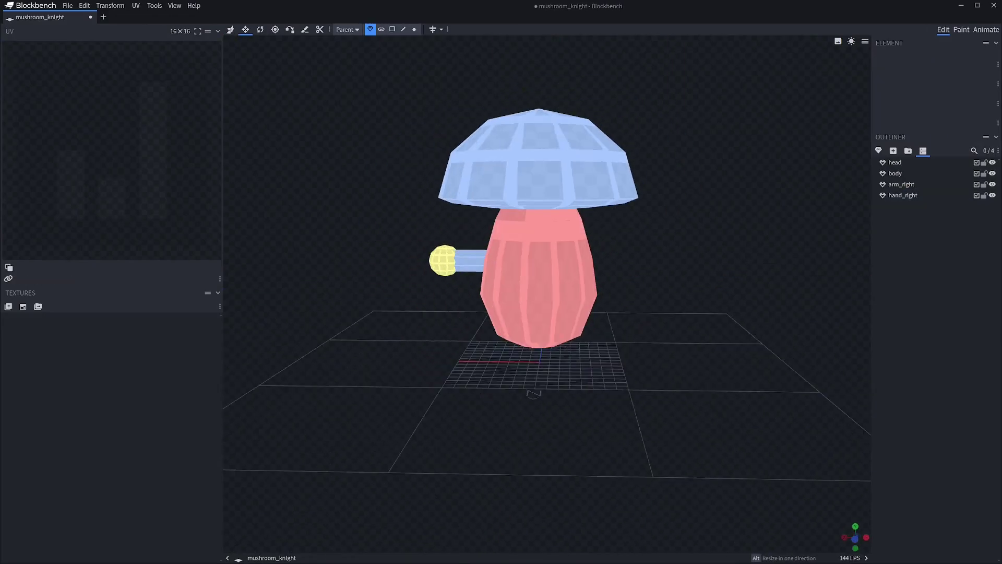
Add a sphere at the origin, flatten it into a dome under the body, and name it foot_right.
{"action": "left_click", "coordinate": [878, 150]}
{"action": "left_click", "coordinate": [537, 125]}
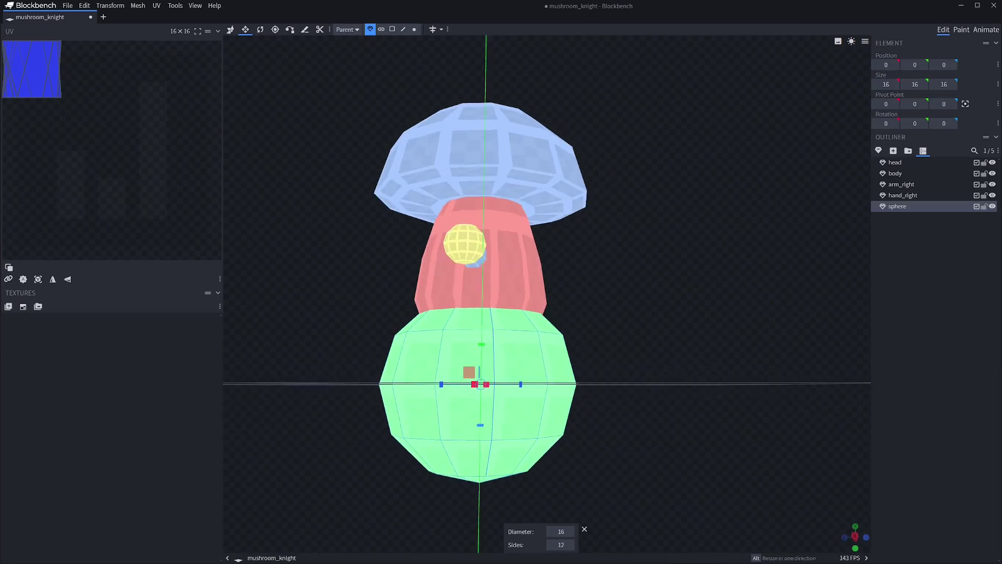
{"action": "scroll", "coordinate": [522, 261], "scroll_direction": "up", "scroll_amount": 3}
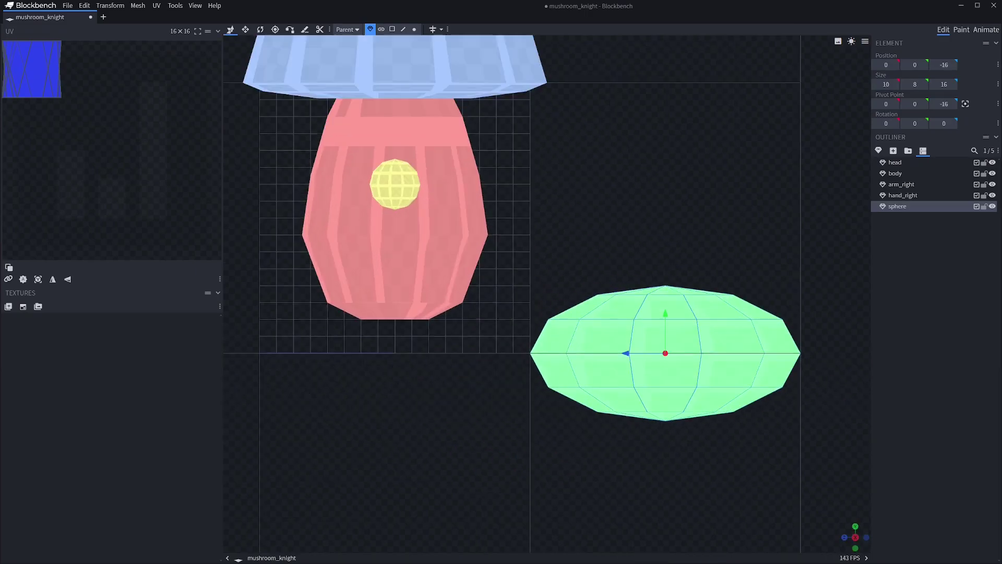
{"action": "left_click", "coordinate": [392, 29]}
{"action": "left_click_drag", "start_coordinate": [780, 402], "coordinate": [569, 454]}
{"action": "scroll", "coordinate": [468, 292], "scroll_direction": "up", "scroll_amount": 3}
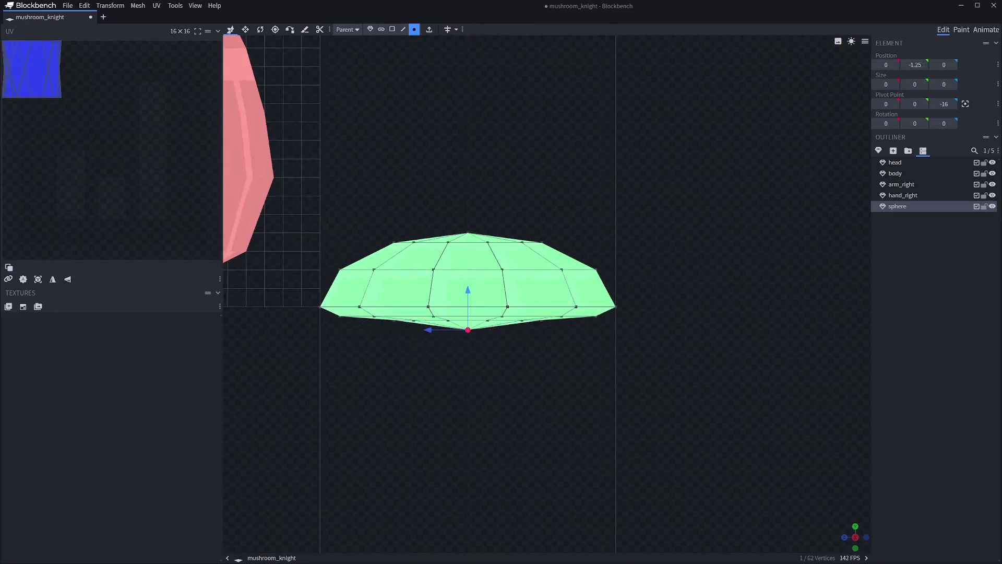
{"action": "left_click_drag", "start_coordinate": [522, 261], "coordinate": [574, 324]}
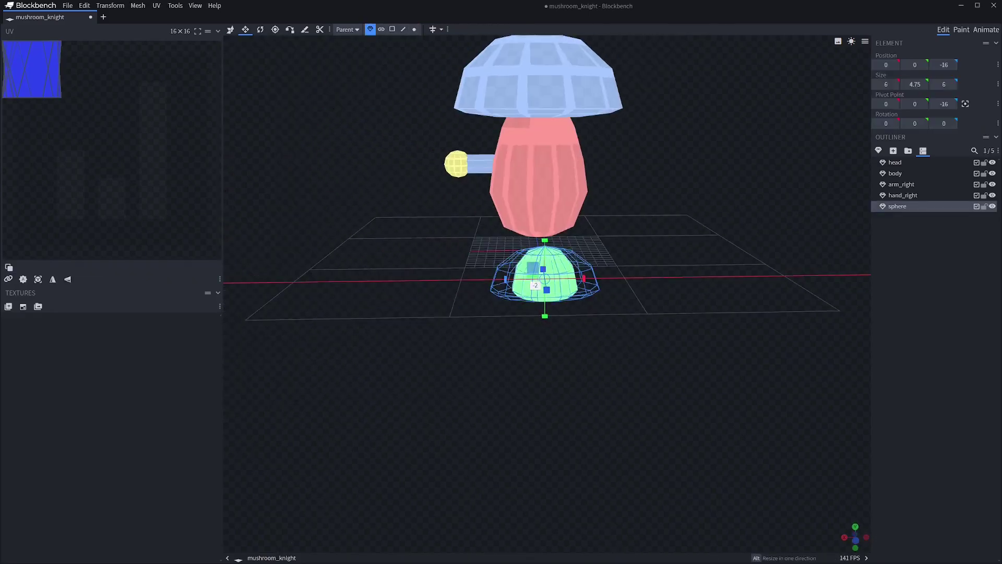
{"action": "key", "text": "F2"}
{"action": "type", "text": "foot_right"}
{"action": "key", "text": "Return"}
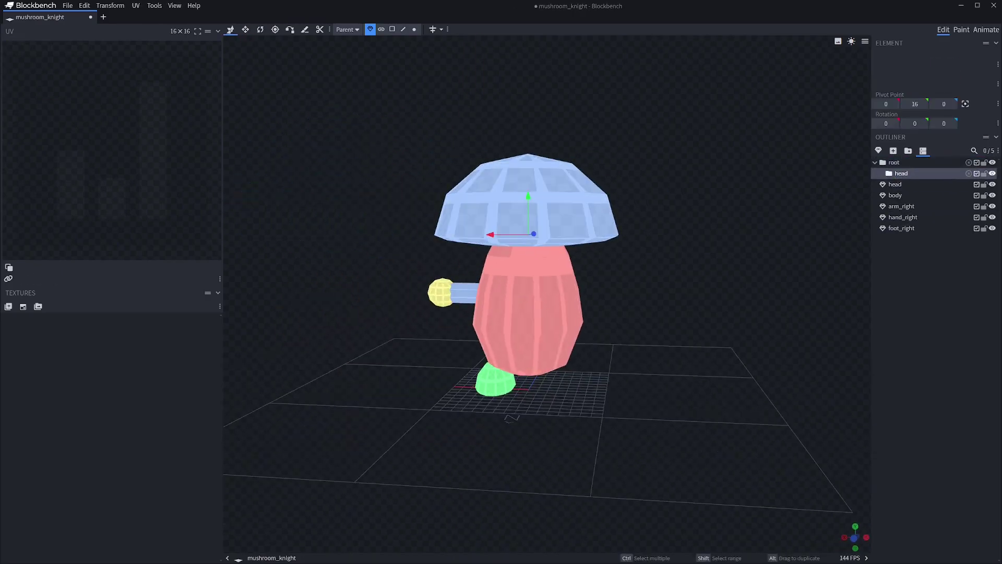
Group the body, head, arm_right and foot_right parts under a root group.
{"action": "key", "text": "ctrl+g"}
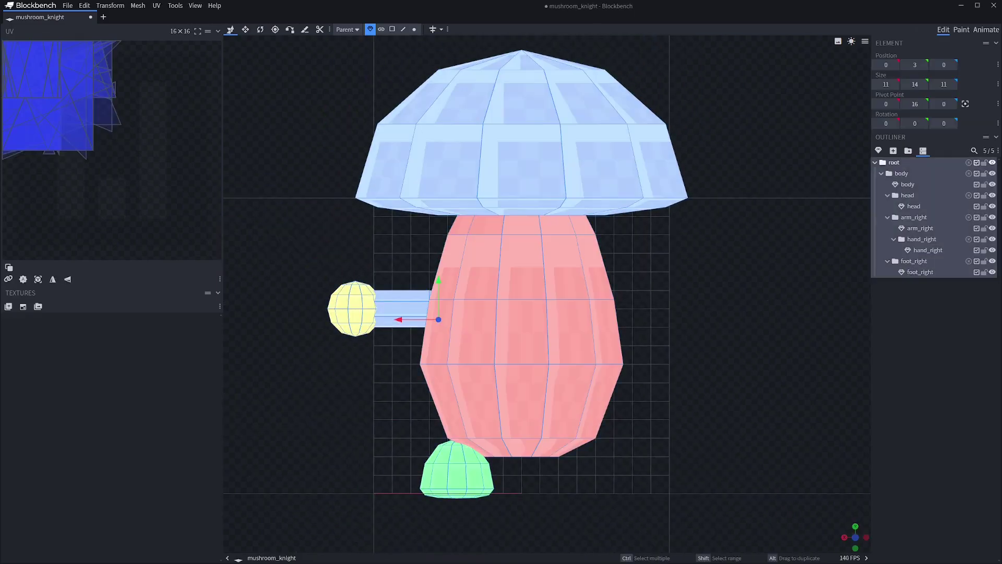
{"action": "left_click", "coordinate": [914, 217]}
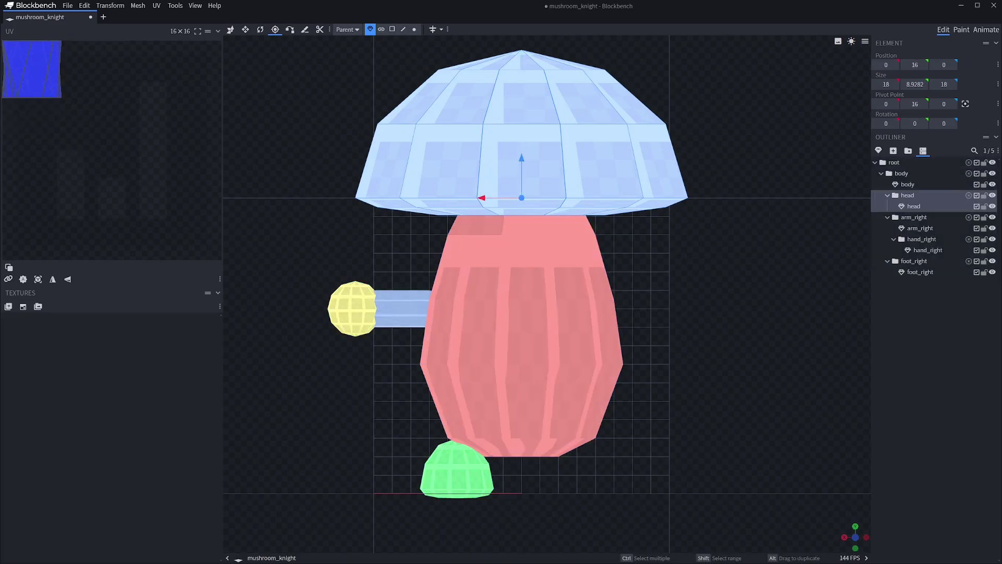
{"action": "key", "text": "z"}
{"action": "left_click", "coordinate": [914, 261]}
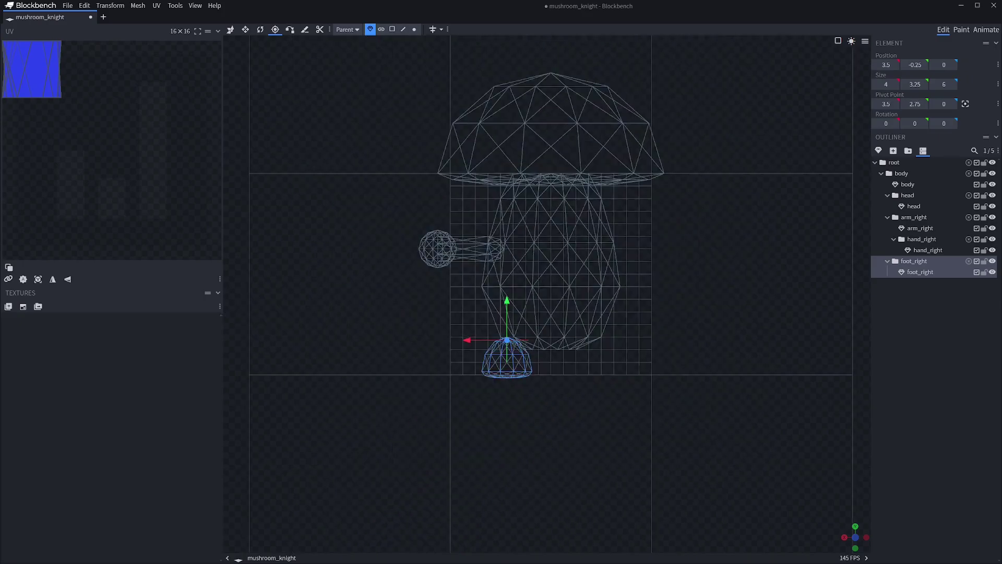
{"action": "key", "text": "z"}
{"action": "key", "text": "Escape"}
Wrap foot_right in a new leg group and set its pivot point.
{"action": "left_click", "coordinate": [914, 261]}
{"action": "key", "text": "r"}
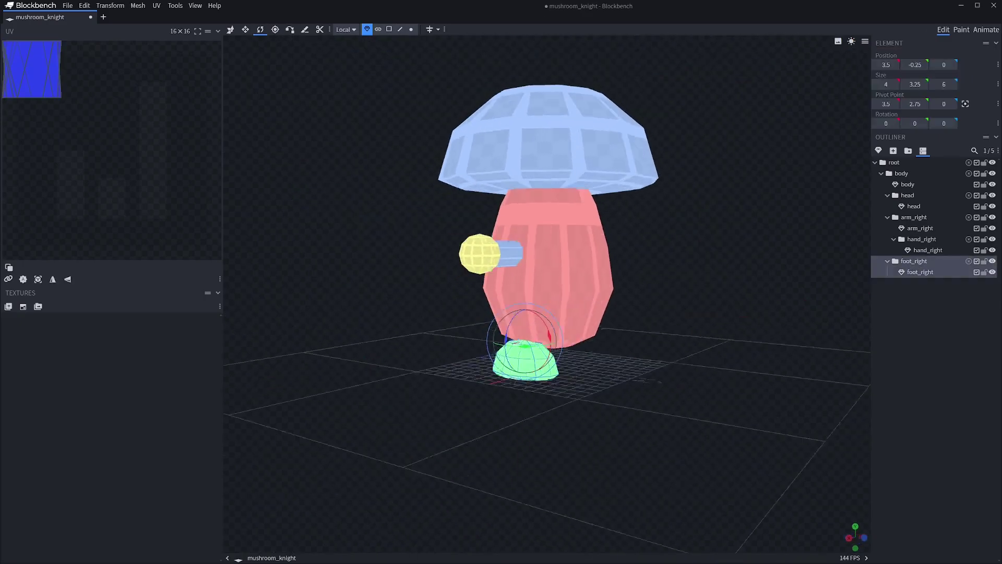
{"action": "left_click", "coordinate": [908, 150]}
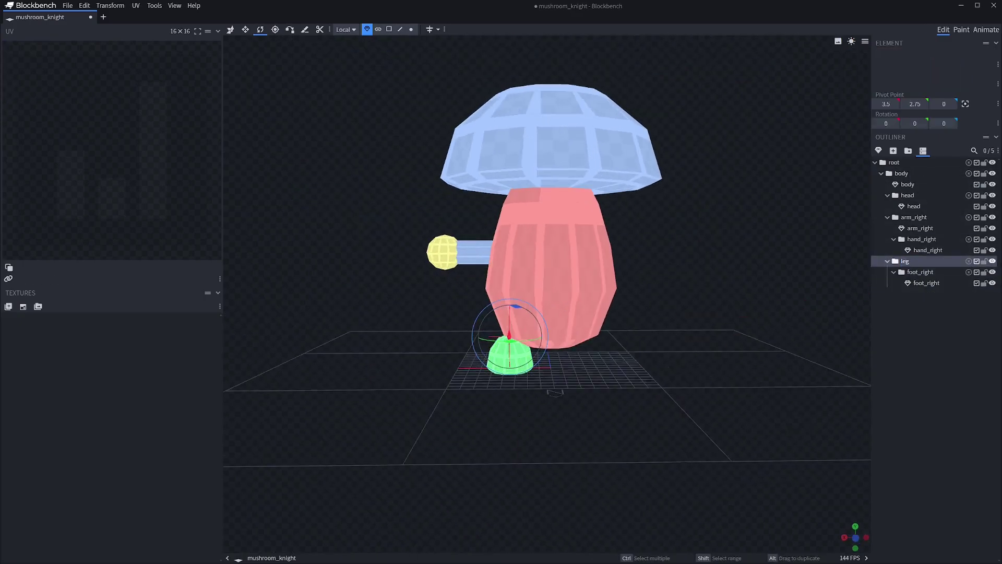
{"action": "key", "text": "p"}
{"action": "key", "text": "KP_1"}
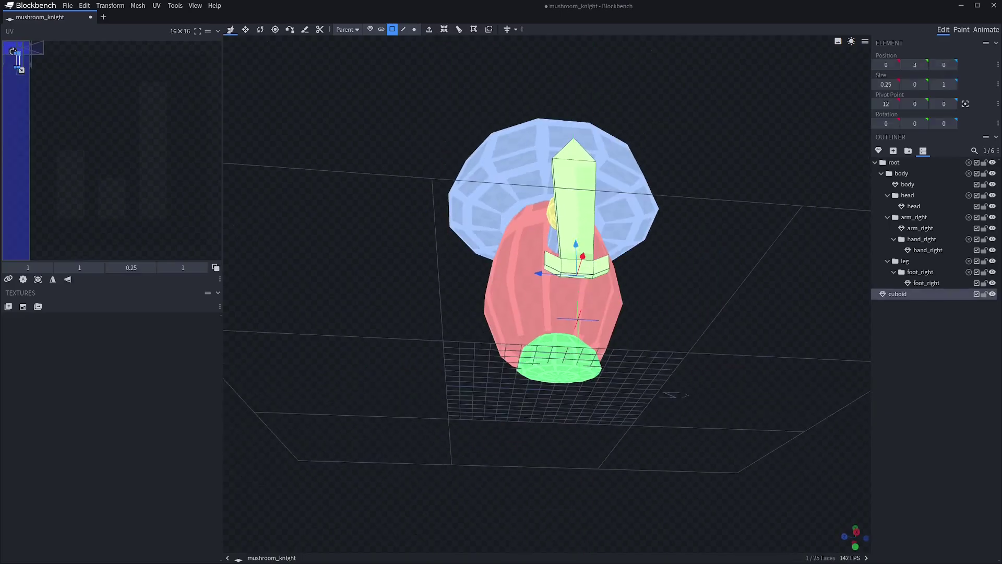
Resize a cuboid into a sword in the hand and create the mushroom_knight_tex texture.
{"action": "key", "text": "s"}
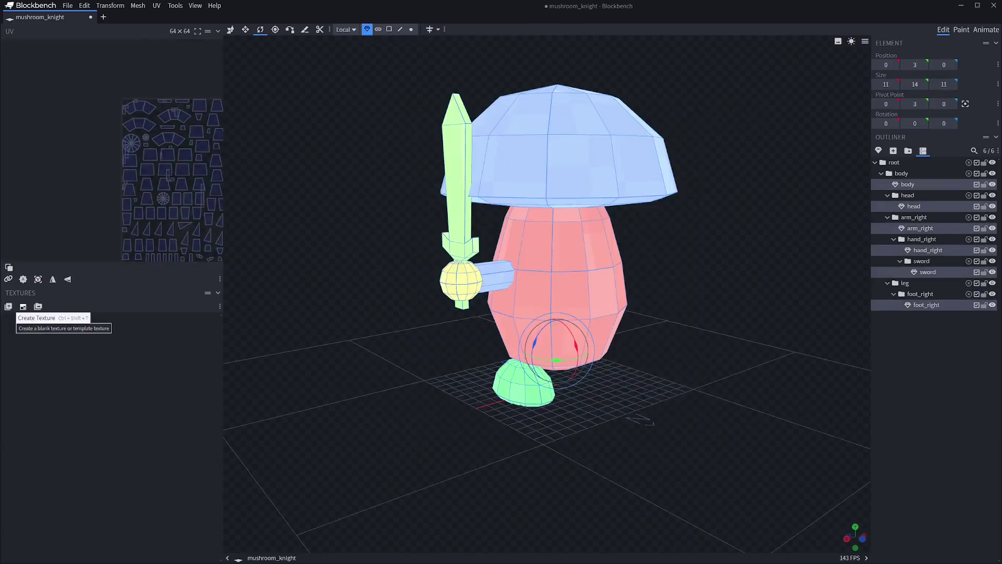
{"action": "left_click", "coordinate": [7, 306]}
{"action": "type", "text": "mushroom_knight_tex"}
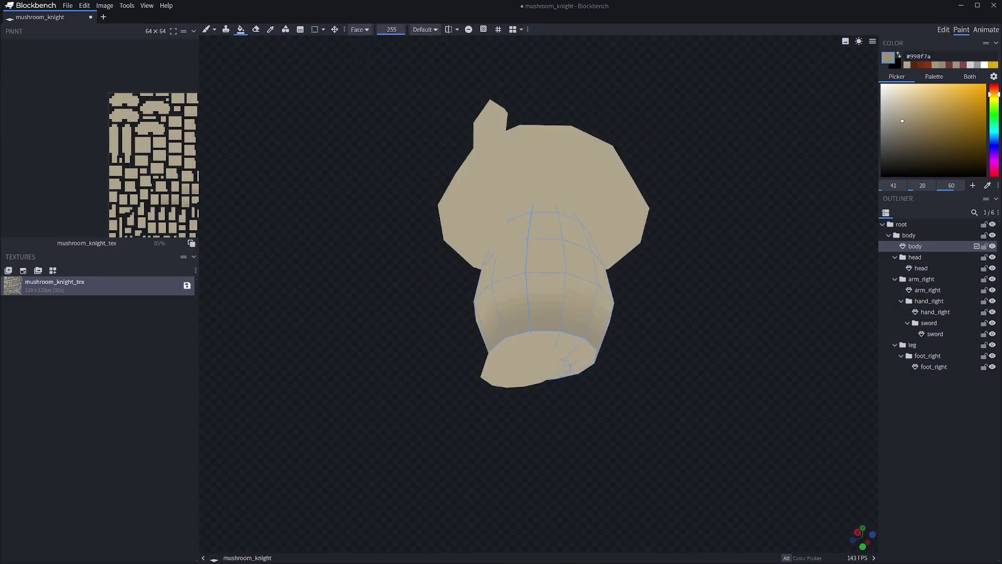
Set the Fill tool to Face mode, hide the body, and paint the cap underside #6f695c.
{"action": "left_click", "coordinate": [360, 29]}
{"action": "left_click", "coordinate": [375, 71]}
{"action": "key", "text": "Escape"}
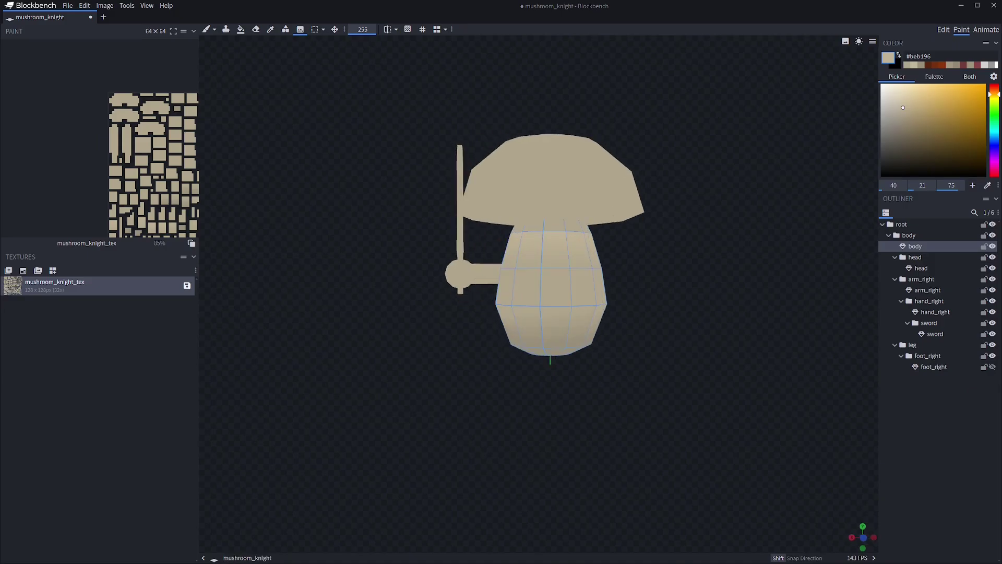
{"action": "key", "text": "f"}
{"action": "key", "text": "Escape"}
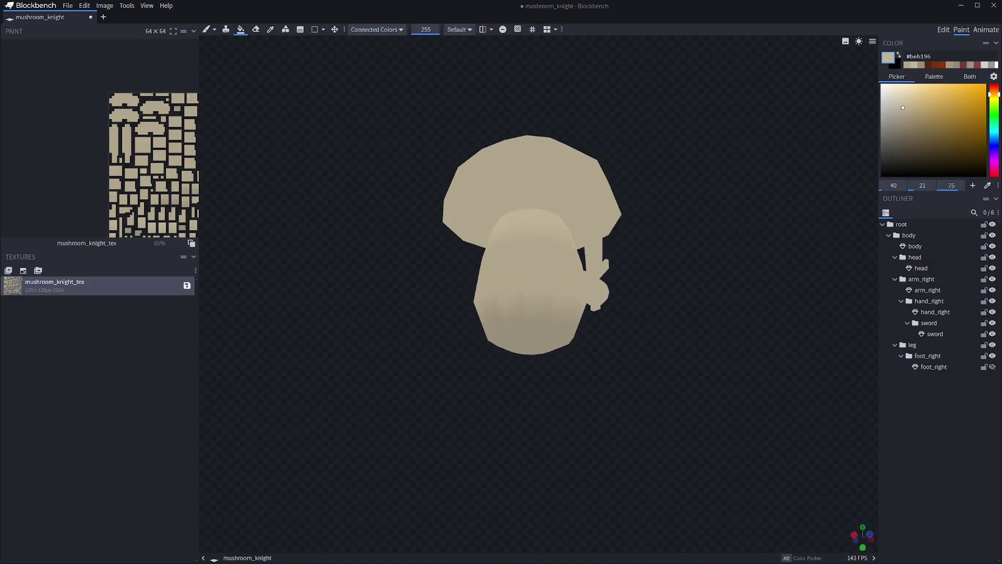
{"action": "left_click", "coordinate": [375, 29]}
{"action": "left_click", "coordinate": [366, 52]}
{"action": "left_click", "coordinate": [574, 204]}
{"action": "left_click", "coordinate": [992, 246]}
{"action": "left_click", "coordinate": [531, 219]}
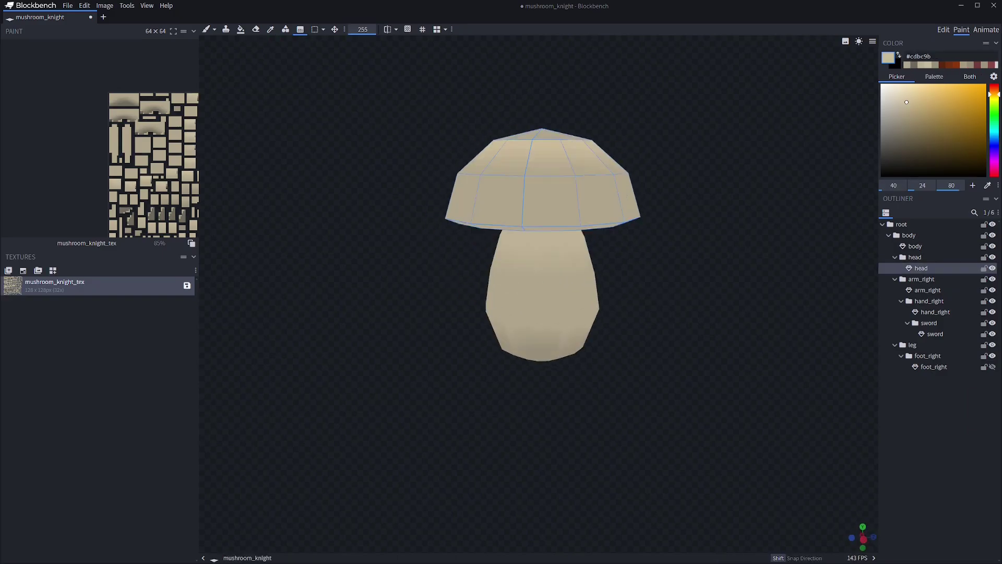
Switch to the brush on the head and sample the dark grey-brown shade.
{"action": "key", "text": "f"}
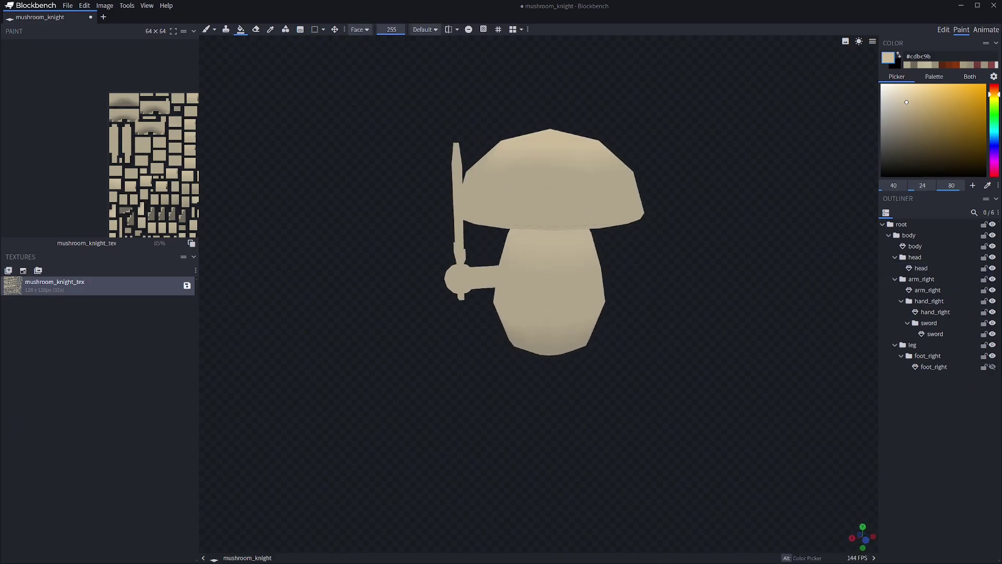
{"action": "key", "text": "b"}
{"action": "left_click", "coordinate": [921, 268]}
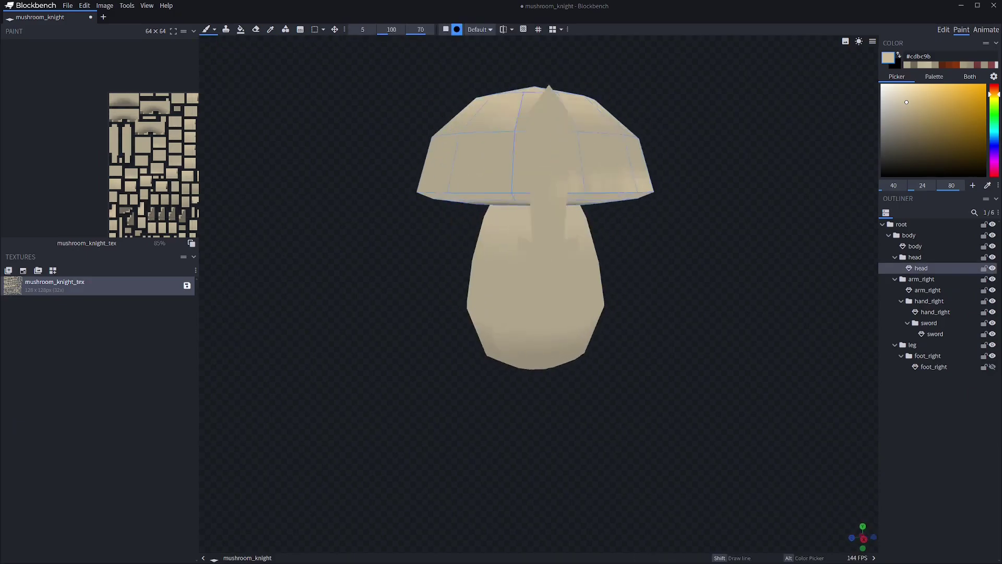
{"action": "mouse_move", "coordinate": [626, 172]}
{"action": "left_mouse_down"}
{"action": "mouse_move", "coordinate": [599, 179]}
{"action": "mouse_move", "coordinate": [522, 156]}
{"action": "mouse_move", "coordinate": [444, 206]}
{"action": "mouse_move", "coordinate": [365, 209]}
{"action": "mouse_move", "coordinate": [366, 136]}
{"action": "left_mouse_up"}
{"action": "left_click", "coordinate": [522, 156], "text": "alt"}
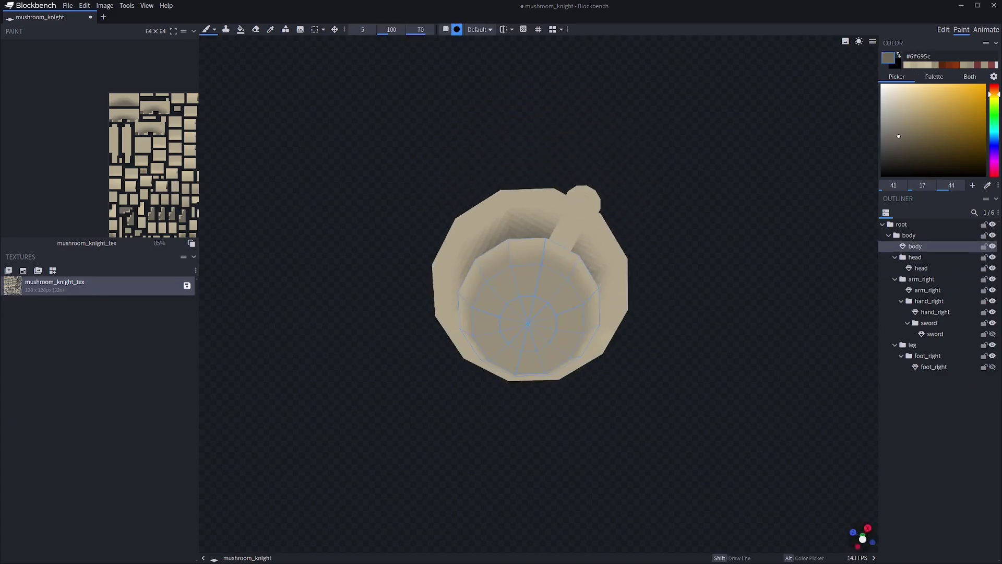
Set brush size 3 and paint gill shading under the mushroom cap.
{"action": "scroll", "coordinate": [522, 198], "scroll_direction": "up", "scroll_amount": 5}
{"action": "type", "text": "3"}
{"action": "left_click", "coordinate": [557, 200]}
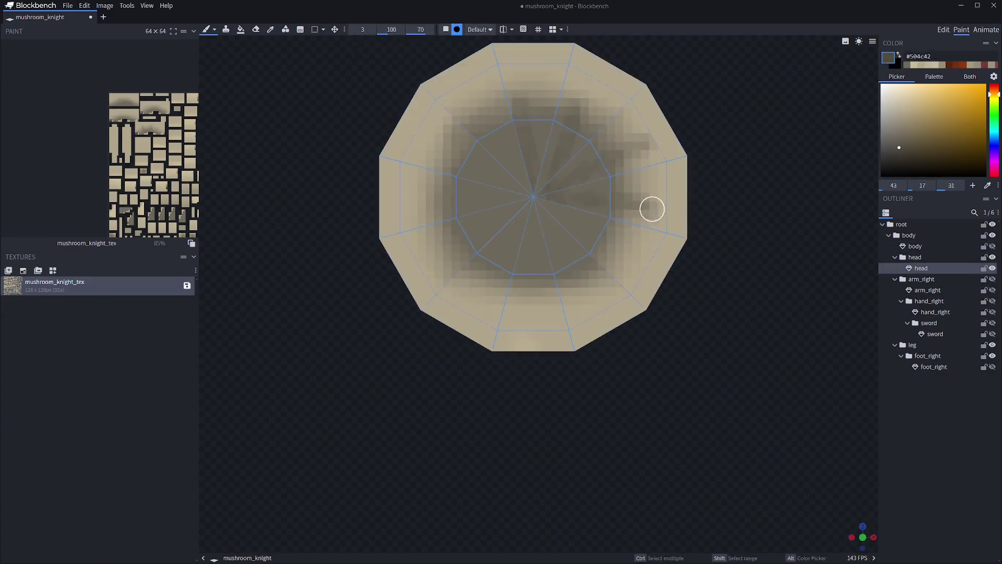
{"action": "left_click_drag", "start_coordinate": [493, 113], "coordinate": [501, 157]}
{"action": "scroll", "coordinate": [501, 157], "scroll_direction": "down", "scroll_amount": 3}
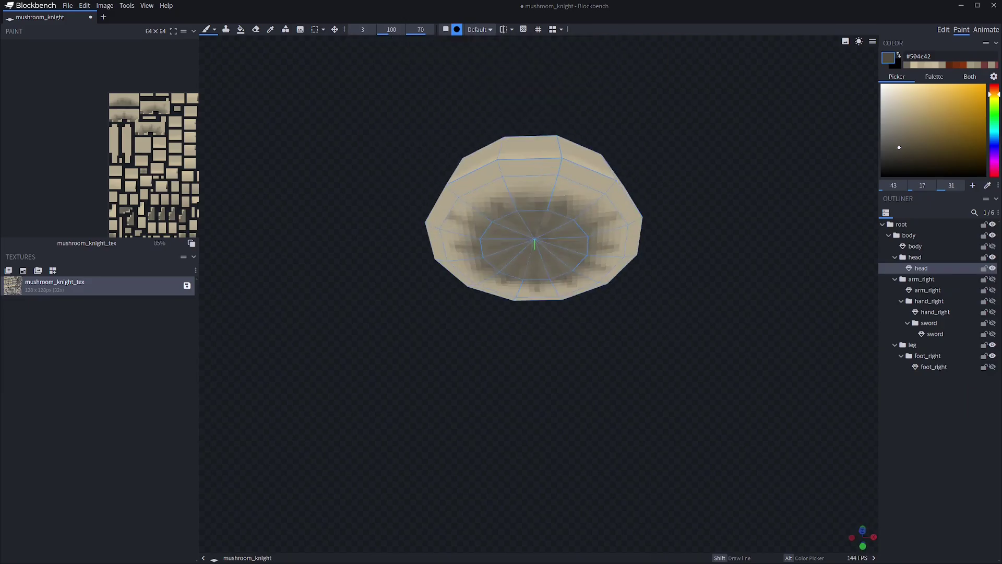
{"action": "key", "text": "ctrl+KP_7"}
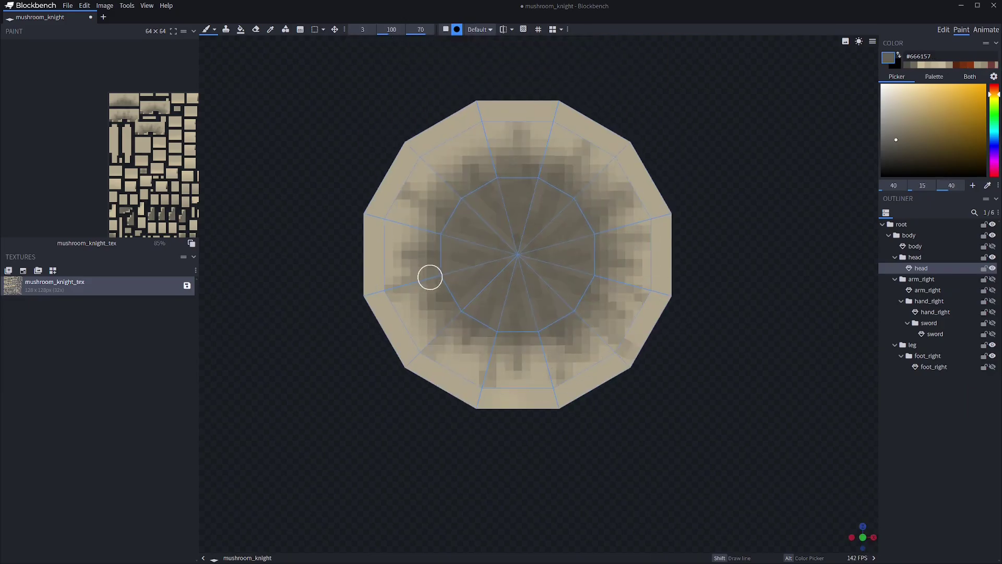
Paint mirrored dark eye patches on the front of the body.
{"action": "left_click_drag", "start_coordinate": [630, 339], "coordinate": [535, 239]}
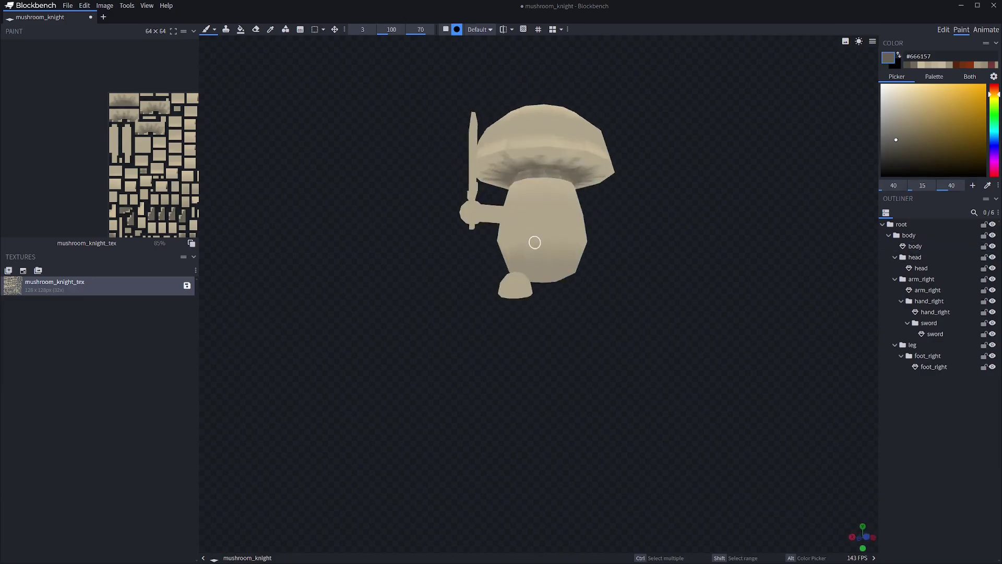
{"action": "scroll", "coordinate": [535, 240], "scroll_direction": "up", "scroll_amount": 3}
{"action": "left_click", "coordinate": [586, 127]}
{"action": "left_click_drag", "start_coordinate": [586, 127], "coordinate": [444, 162]}
{"action": "key", "text": "KP_1"}
{"action": "scroll", "coordinate": [537, 261], "scroll_direction": "up", "scroll_amount": 5}
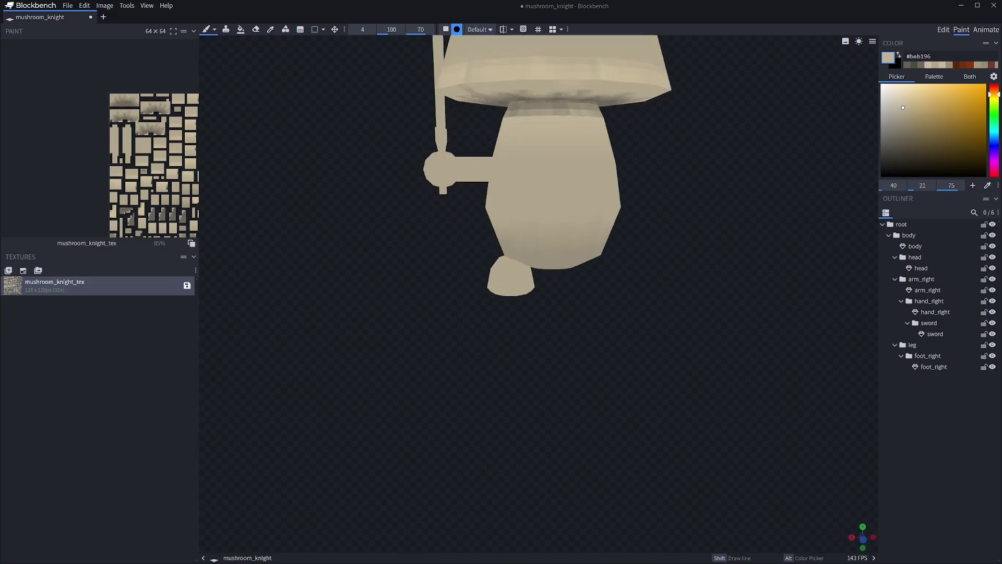
{"action": "left_click", "coordinate": [439, 261]}
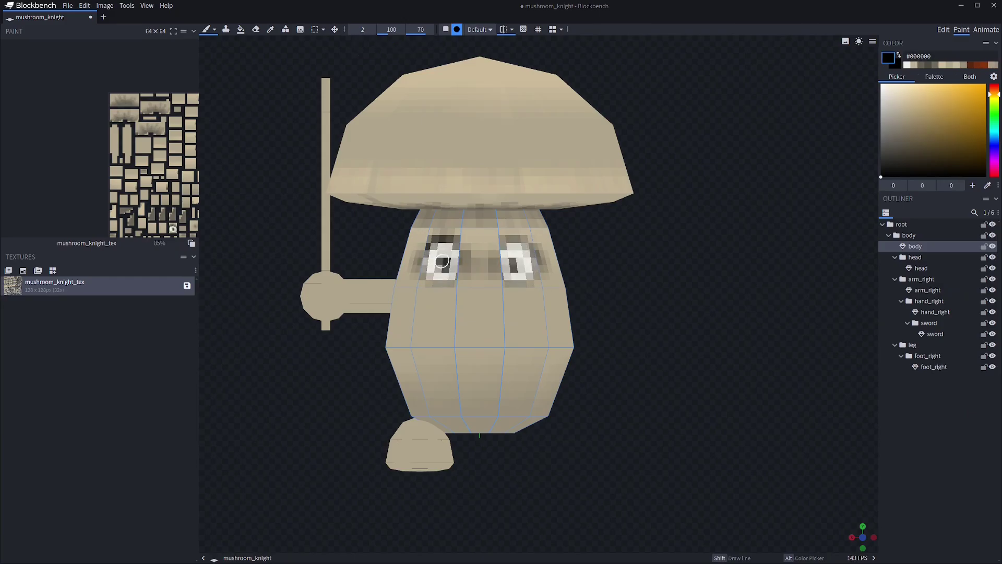
Paint blue irises on both eyes and a dark mouth below them.
{"action": "left_click", "coordinate": [990, 138]}
{"action": "left_click", "coordinate": [976, 98]}
{"action": "left_click", "coordinate": [441, 260]}
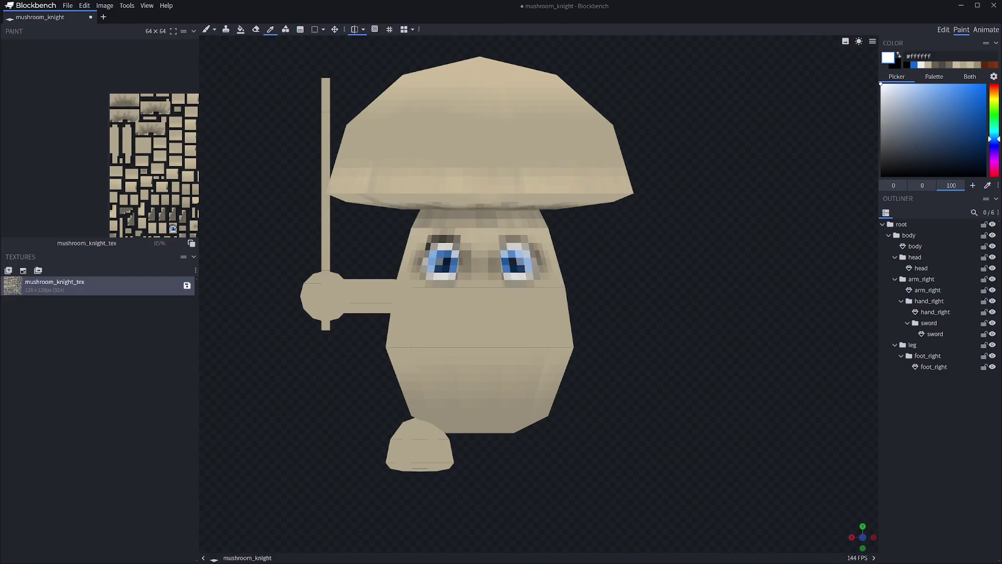
{"action": "left_click", "coordinate": [476, 300]}
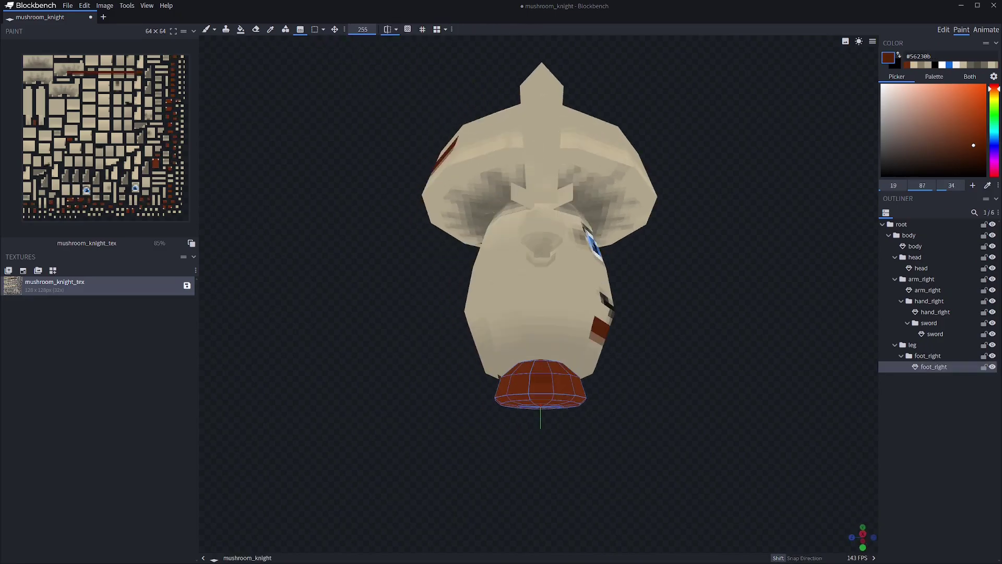
Switch to a hard one-pixel square brush and fill the foot reddish brown.
{"action": "left_click", "coordinate": [207, 29]}
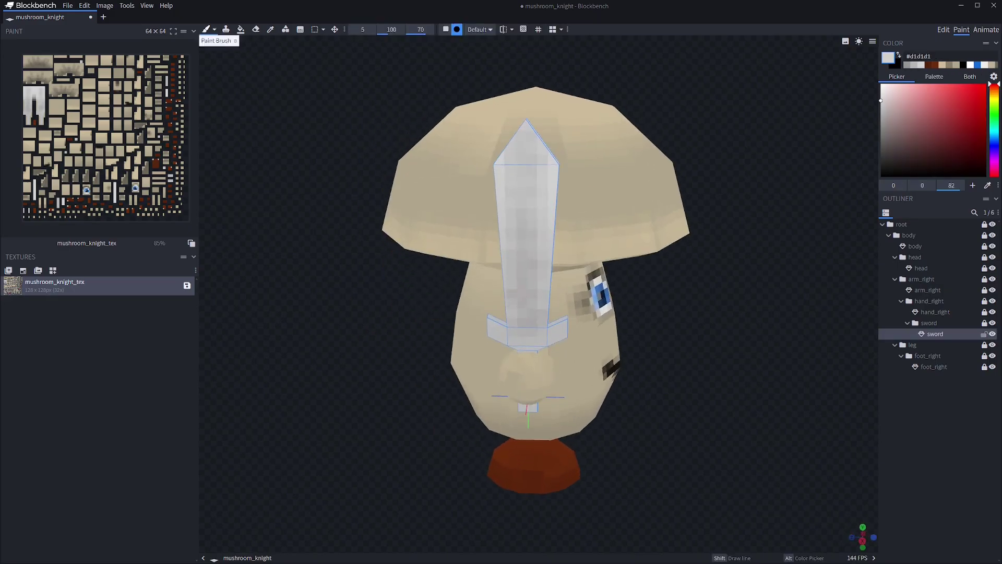
{"action": "left_click", "coordinate": [214, 30]}
{"action": "left_click", "coordinate": [230, 62]}
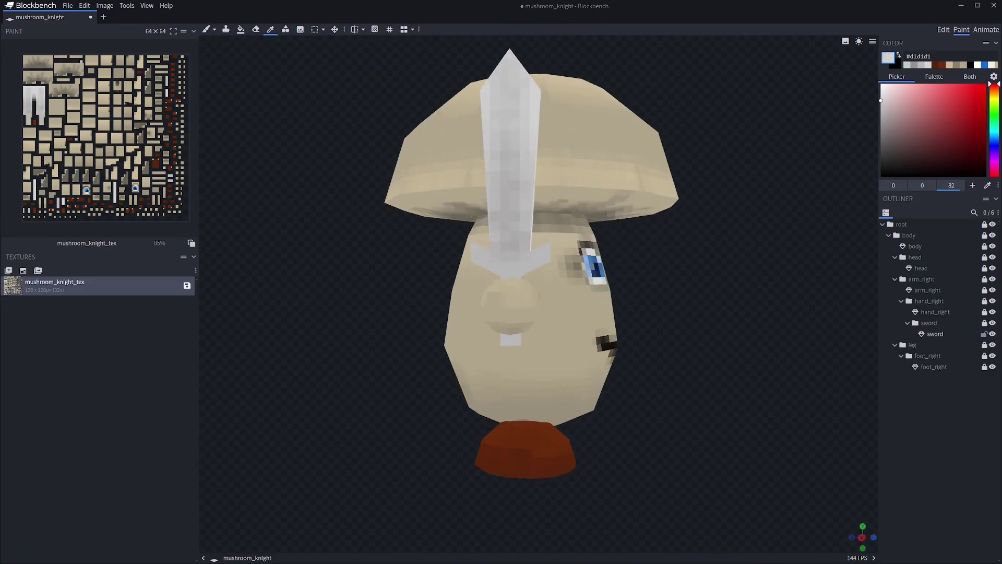
{"action": "key", "text": "f"}
{"action": "left_click", "coordinate": [524, 449], "text": "alt"}
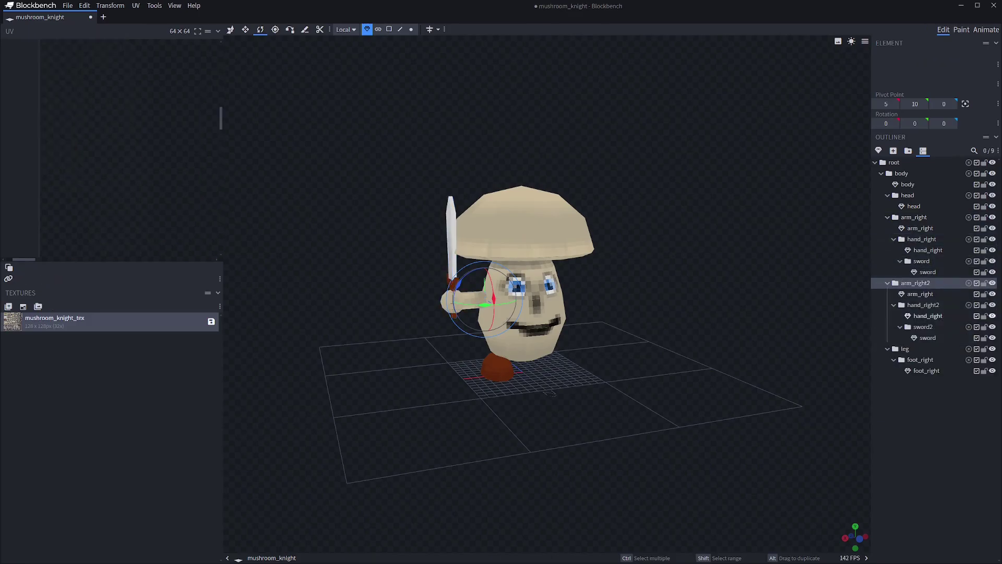
Flip the copied arm on X to form arm_left, then enter Animate mode.
{"action": "left_click", "coordinate": [110, 5]}
{"action": "mouse_move", "coordinate": [110, 40]}
{"action": "left_click", "coordinate": [171, 40]}
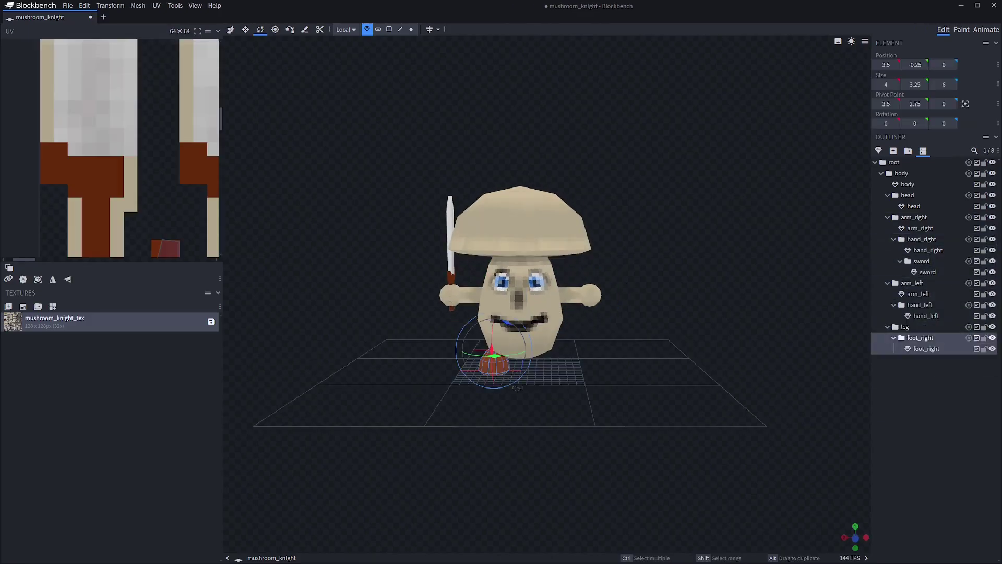
{"action": "left_click", "coordinate": [110, 5]}
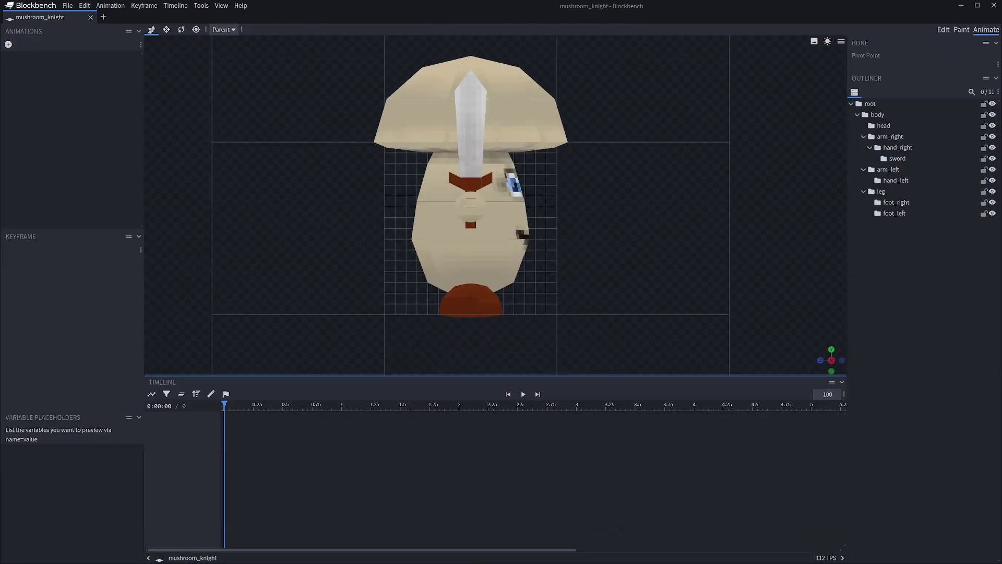
Add a new animation named 'run' with the leg group selected.
{"action": "left_click", "coordinate": [881, 191]}
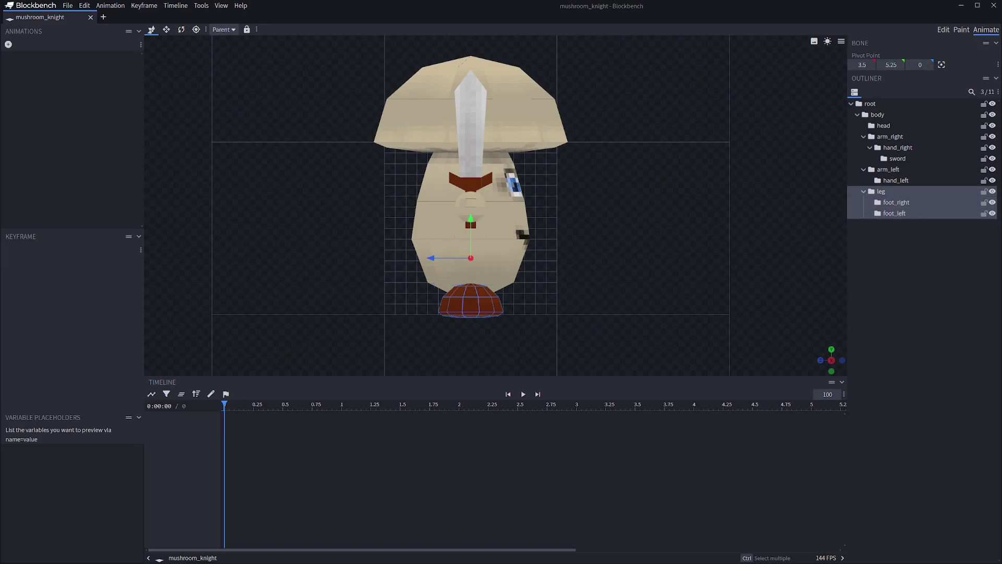
{"action": "left_click", "coordinate": [8, 44]}
{"action": "type", "text": "run"}
{"action": "key", "text": "Return"}
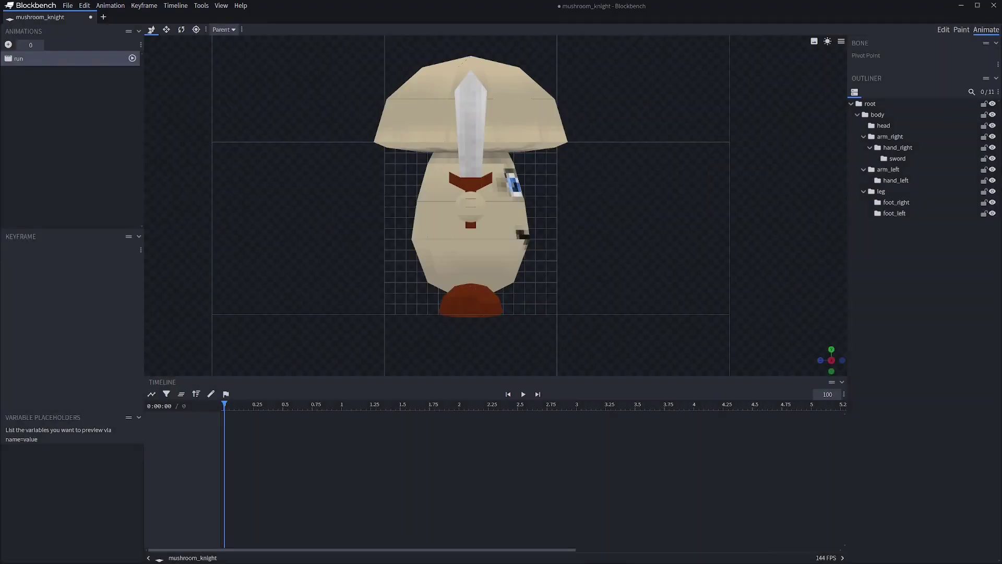
Keyframe the leg swinging 45° around X across the timeline and preview it.
{"action": "left_click", "coordinate": [881, 191]}
{"action": "left_click", "coordinate": [215, 424]}
{"action": "left_click", "coordinate": [283, 404]}
{"action": "key", "text": "r"}
{"action": "mouse_move", "coordinate": [473, 226]}
{"action": "left_mouse_down"}
{"action": "mouse_move", "coordinate": [477, 234]}
{"action": "mouse_move", "coordinate": [462, 239]}
{"action": "left_mouse_up"}
{"action": "left_click", "coordinate": [342, 405]}
{"action": "left_click", "coordinate": [403, 404]}
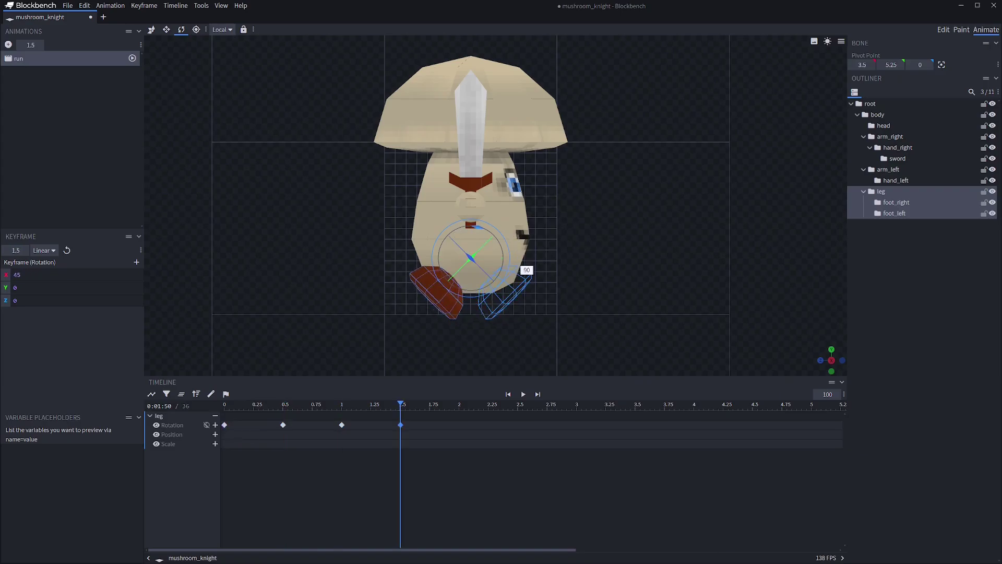
{"action": "left_click", "coordinate": [459, 404]}
{"action": "key", "text": "space"}
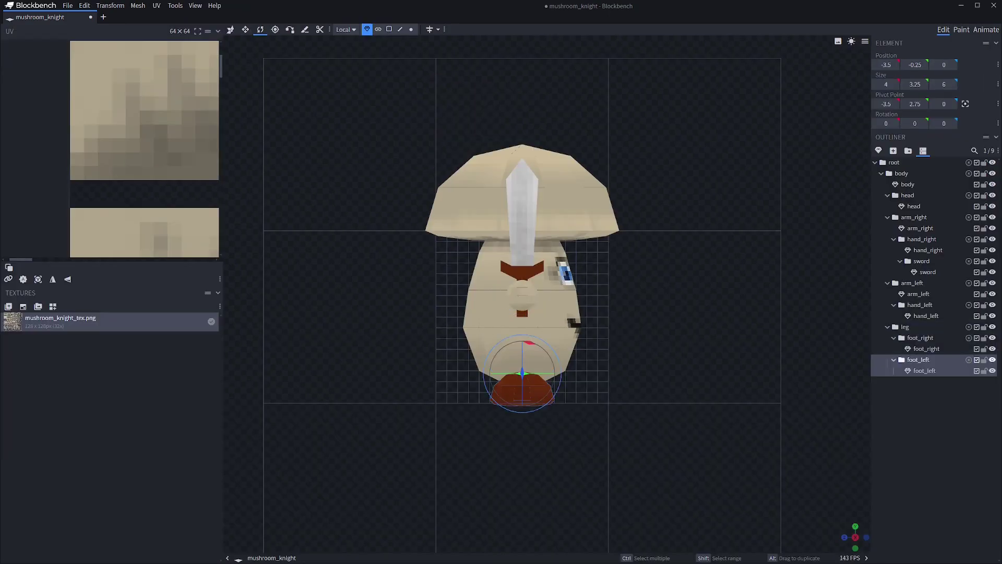
Duplicate the leg as leg2 with its animation and pull the 0.5 keyframes to 0.25.
{"action": "key", "text": "ctrl+d"}
{"action": "key", "text": "Return"}
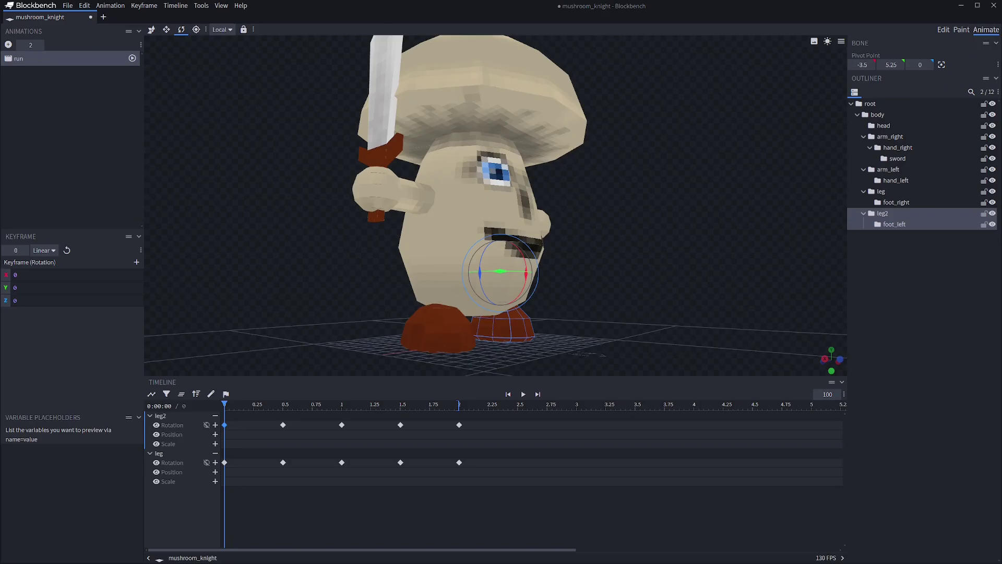
{"action": "left_click_drag", "start_coordinate": [282, 463], "coordinate": [254, 462]}
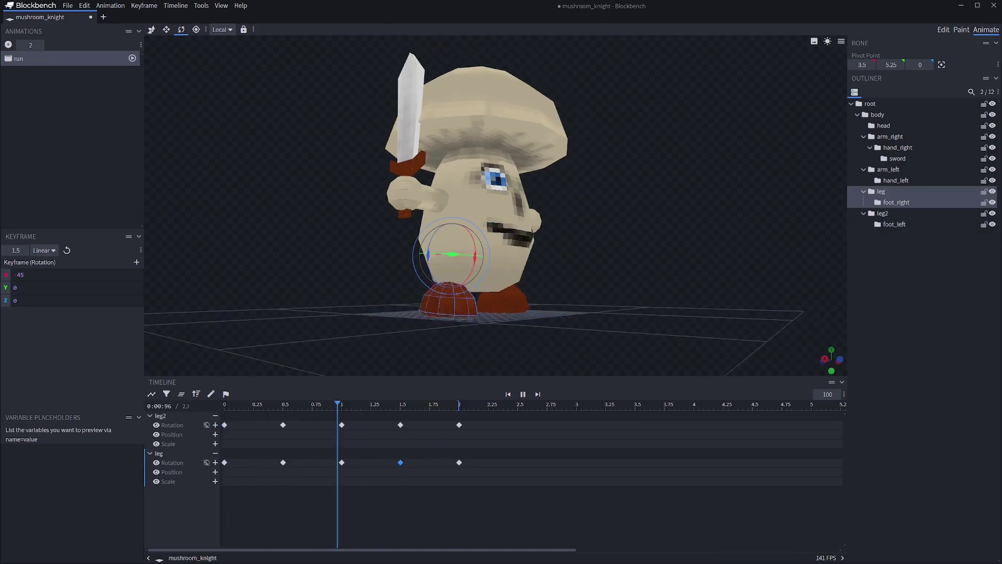
{"action": "key", "text": "space"}
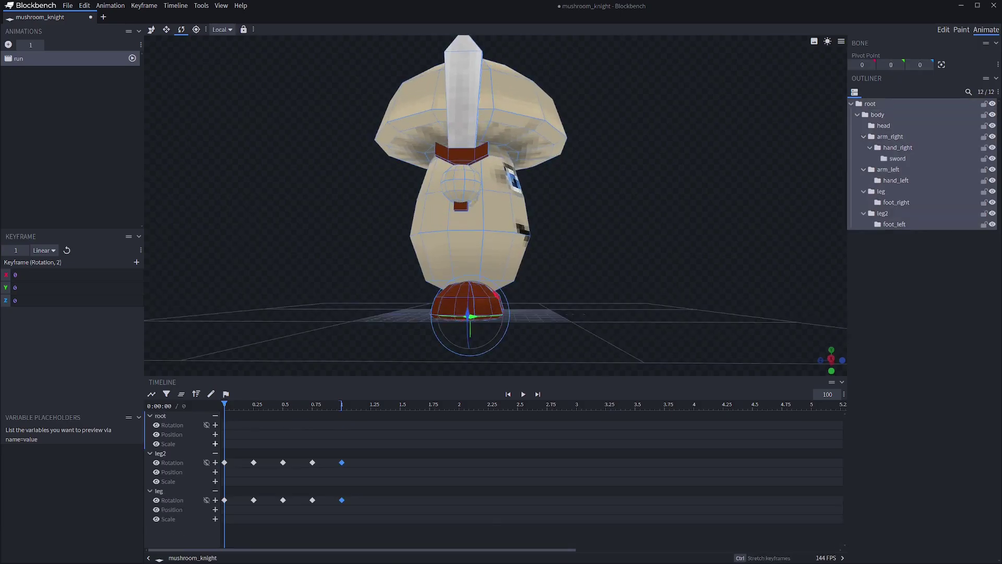
Keyframe the root's Scale Y bounce (0.9 and 1) and preview the body squash.
{"action": "key", "text": "v"}
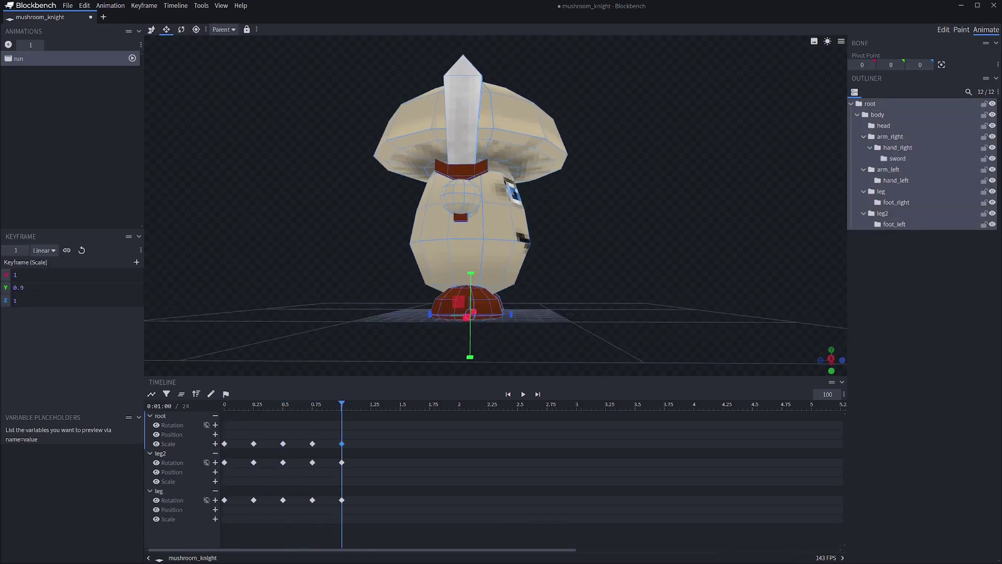
{"action": "key", "text": "space"}
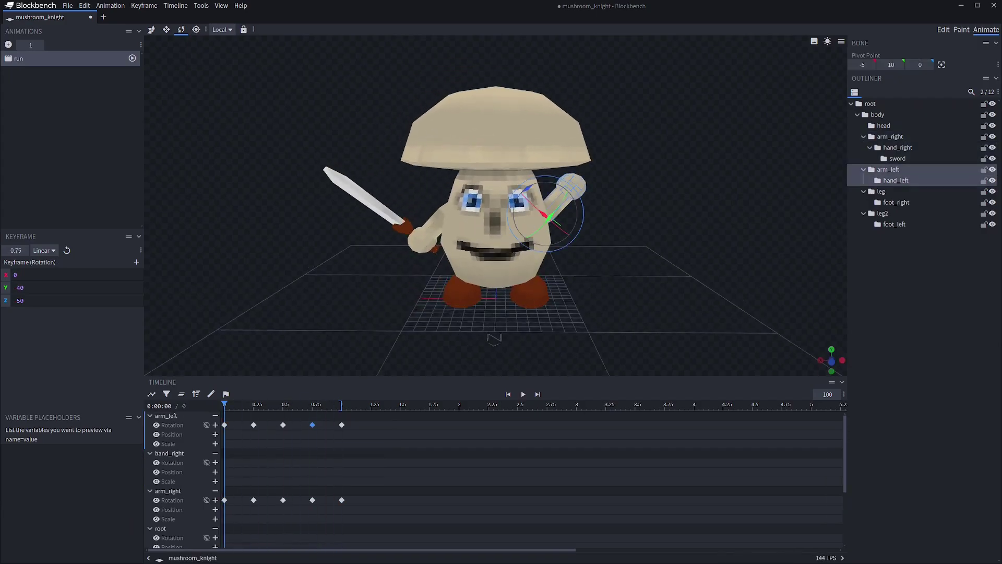
Set arm_left's Z rotation to 50 at the 0.25 keyframe and preview the run.
{"action": "left_click", "coordinate": [253, 424]}
{"action": "double_click", "coordinate": [19, 300]}
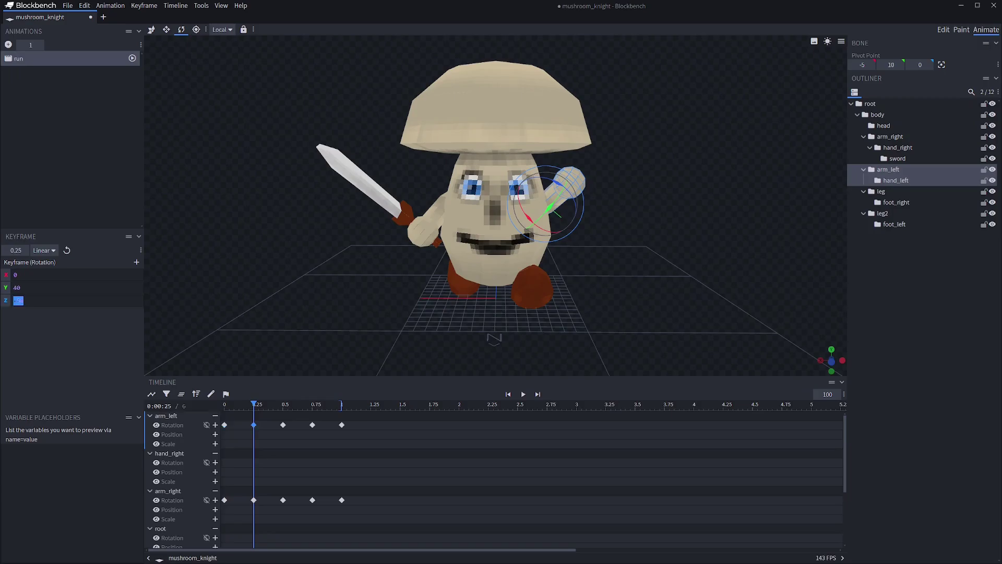
{"action": "type", "text": "50"}
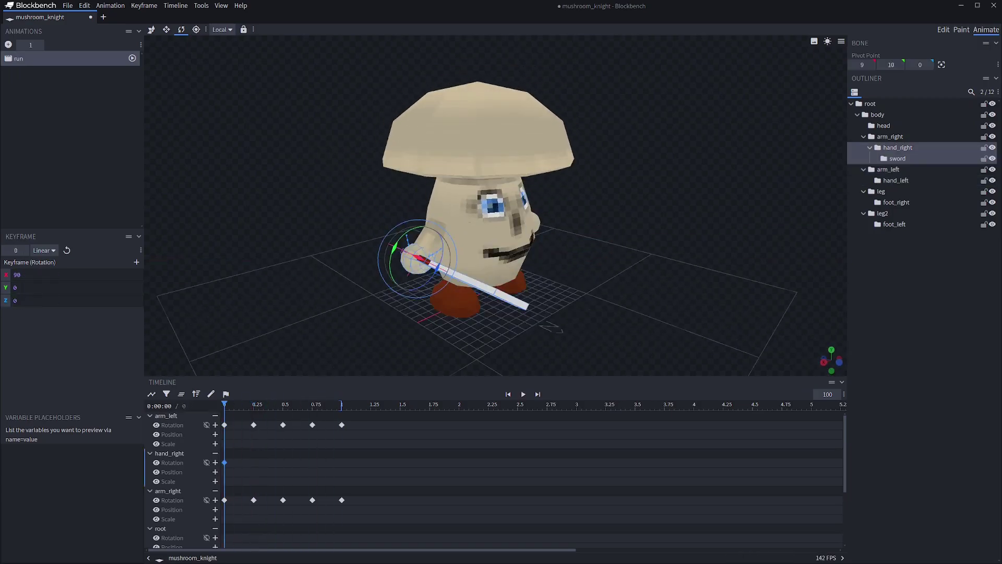
{"action": "key", "text": "space"}
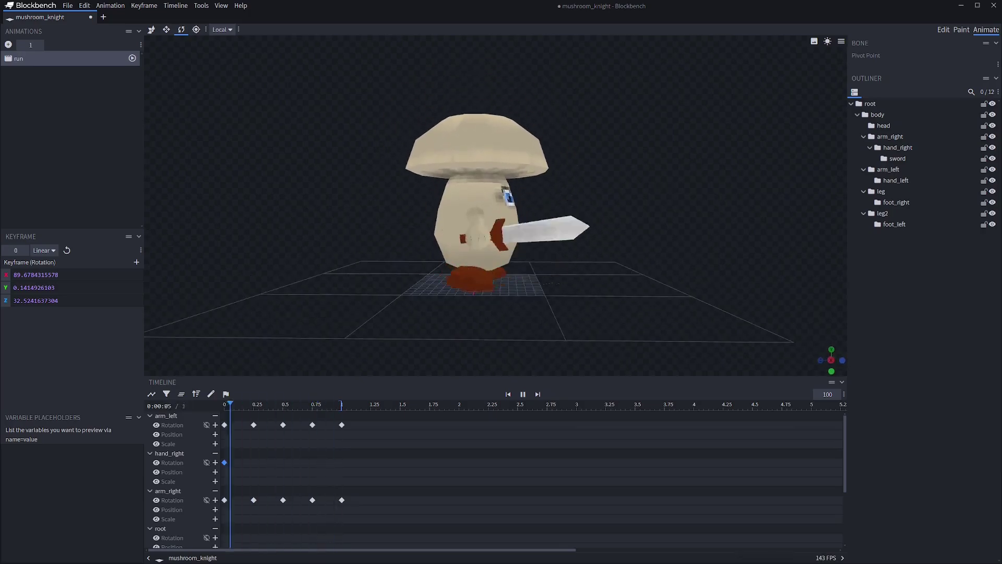
{"action": "key", "text": "space"}
Add head scale keyframes squashing it to 0.9, preview, and bring up the View menu.
{"action": "left_click", "coordinate": [883, 125]}
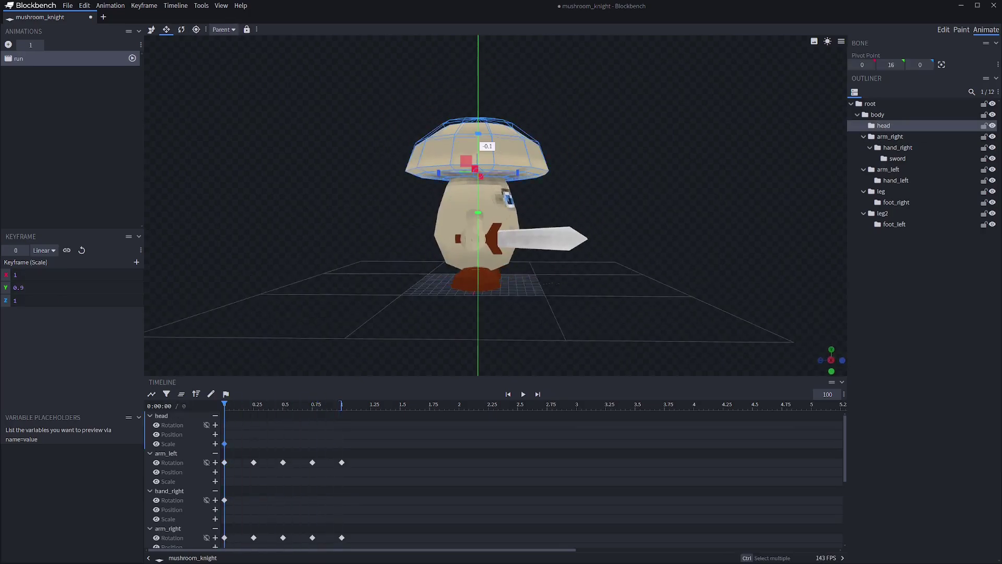
{"action": "key", "text": "space"}
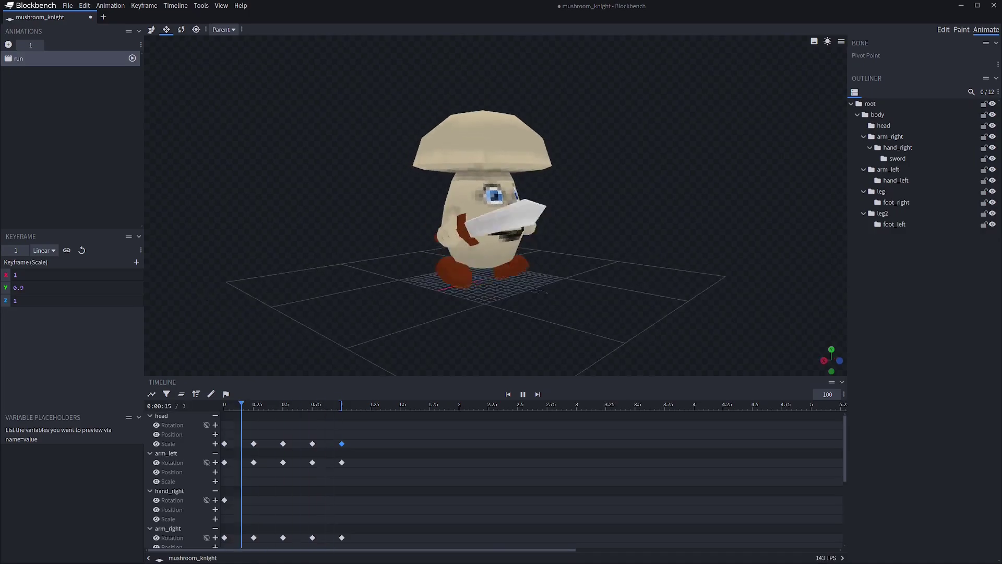
{"action": "key", "text": "space"}
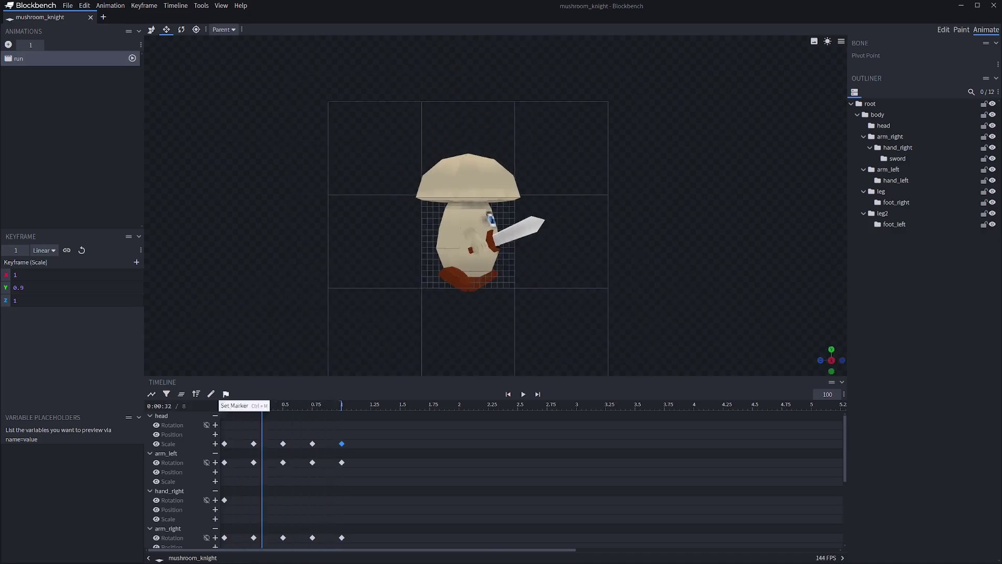
{"action": "left_click", "coordinate": [222, 5]}
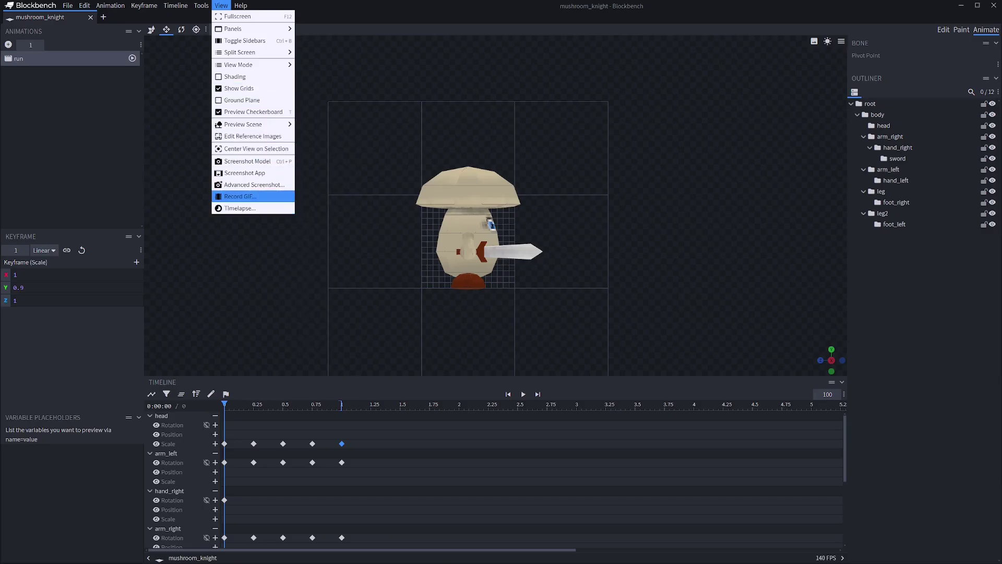
Set Record GIF to PNG Sequence, Animation Length, 500×500 resolution with Play Animation, and confirm.
{"action": "left_click", "coordinate": [240, 196]}
{"action": "left_click", "coordinate": [529, 65]}
{"action": "left_click", "coordinate": [485, 101]}
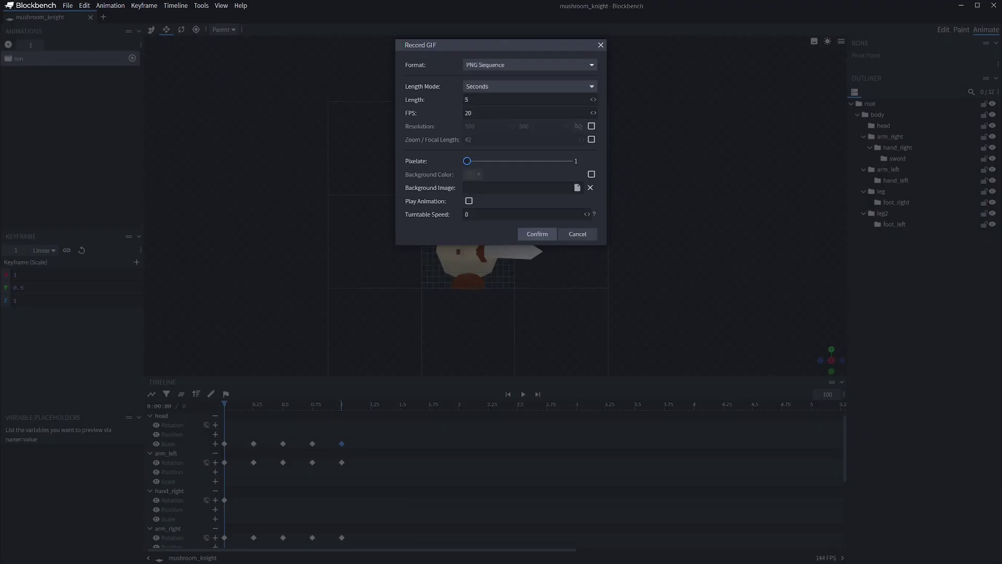
{"action": "left_click", "coordinate": [529, 86]}
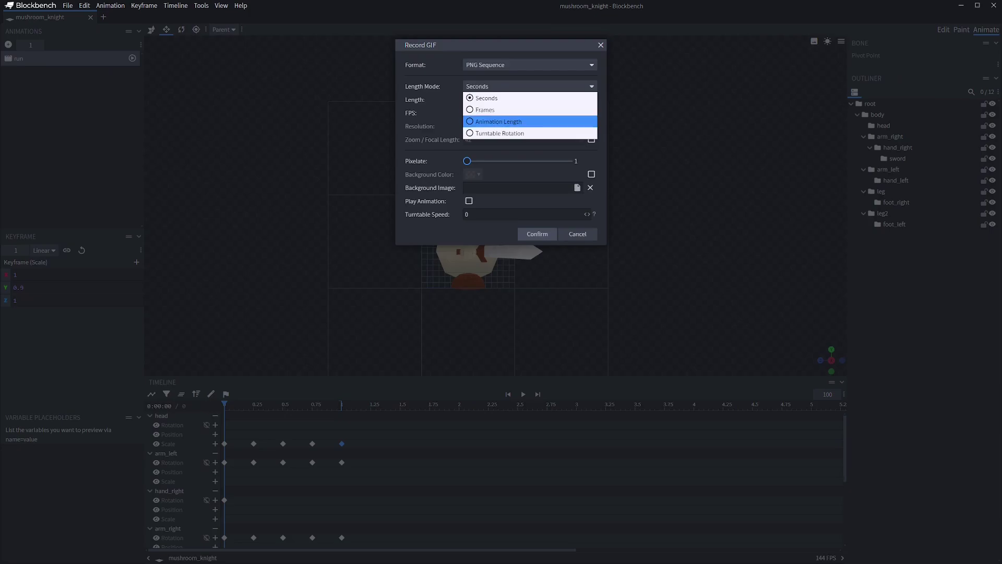
{"action": "left_click", "coordinate": [485, 121]}
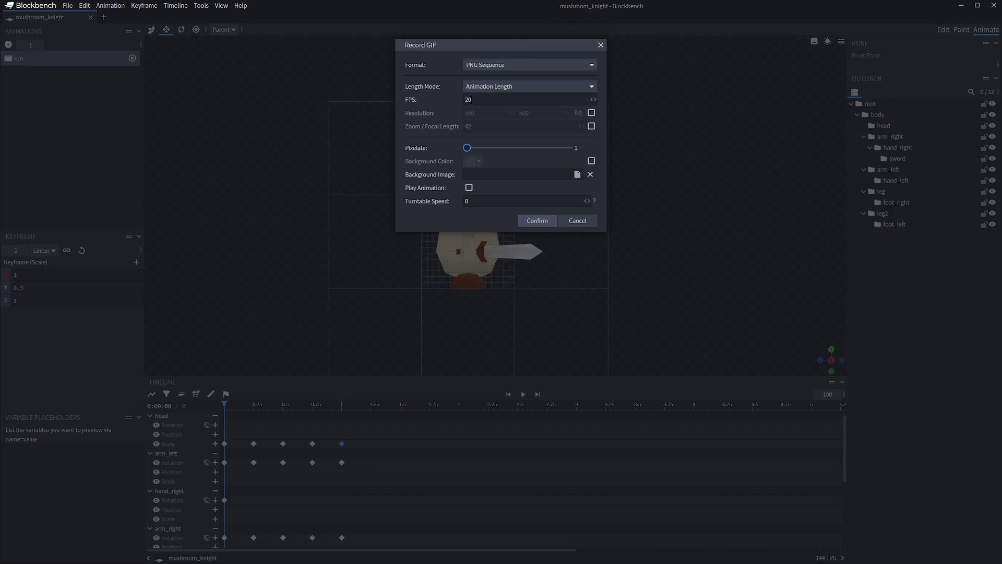
{"action": "left_click", "coordinate": [591, 112]}
{"action": "left_click", "coordinate": [468, 187]}
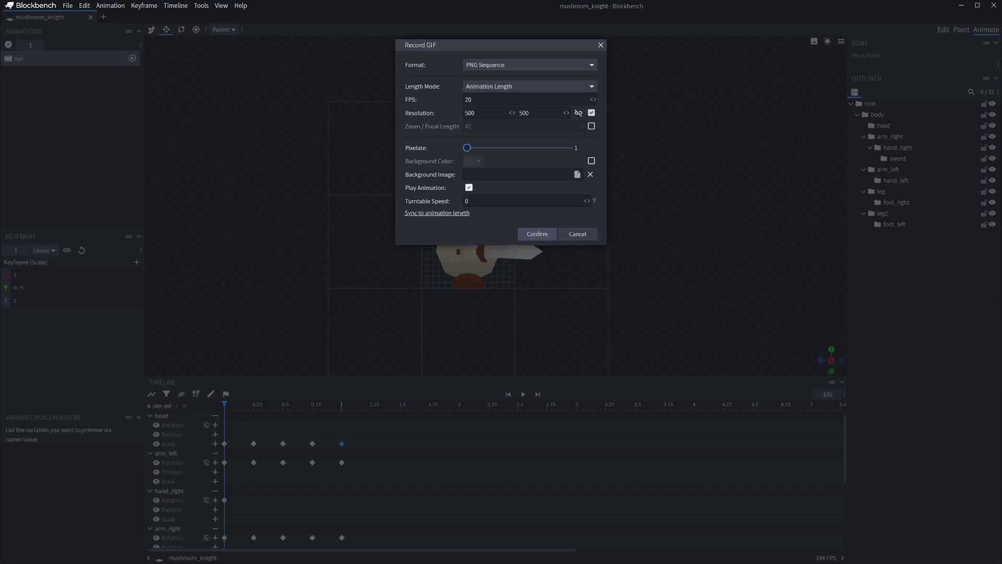
{"action": "left_click", "coordinate": [537, 234]}
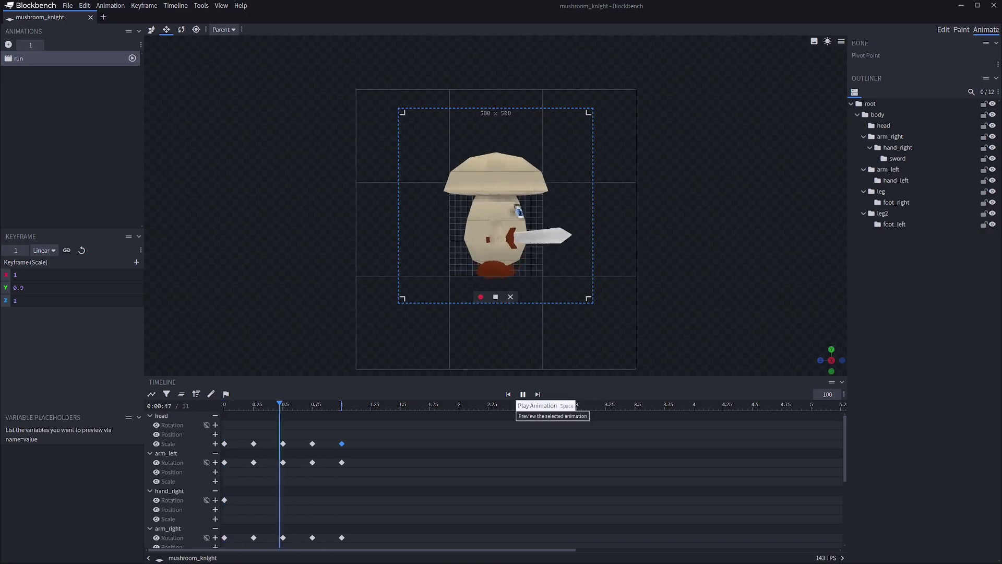
Save the viewport's current angle as 'sprite_export' with Orthographic projection.
{"action": "left_click", "coordinate": [841, 41]}
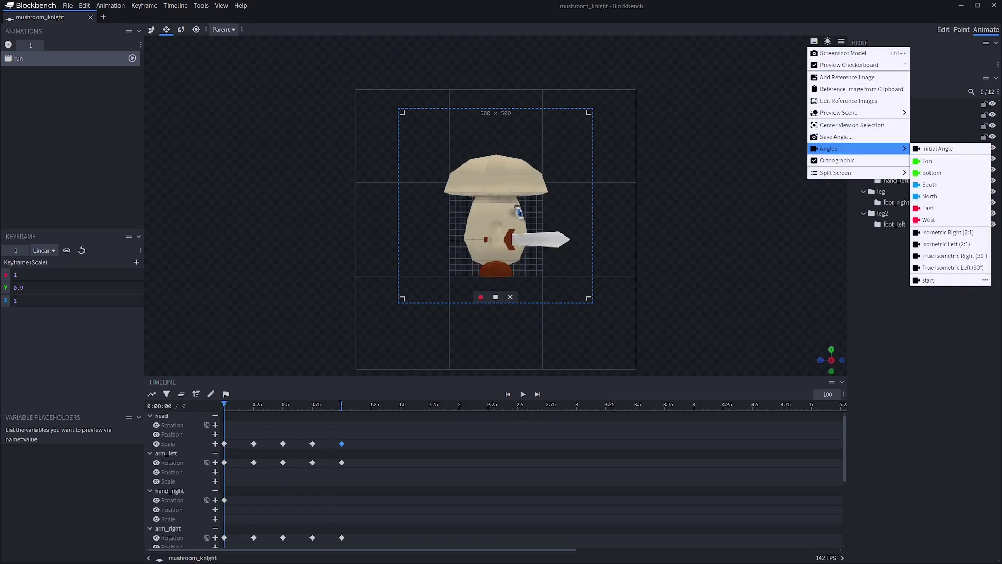
{"action": "left_click", "coordinate": [835, 136]}
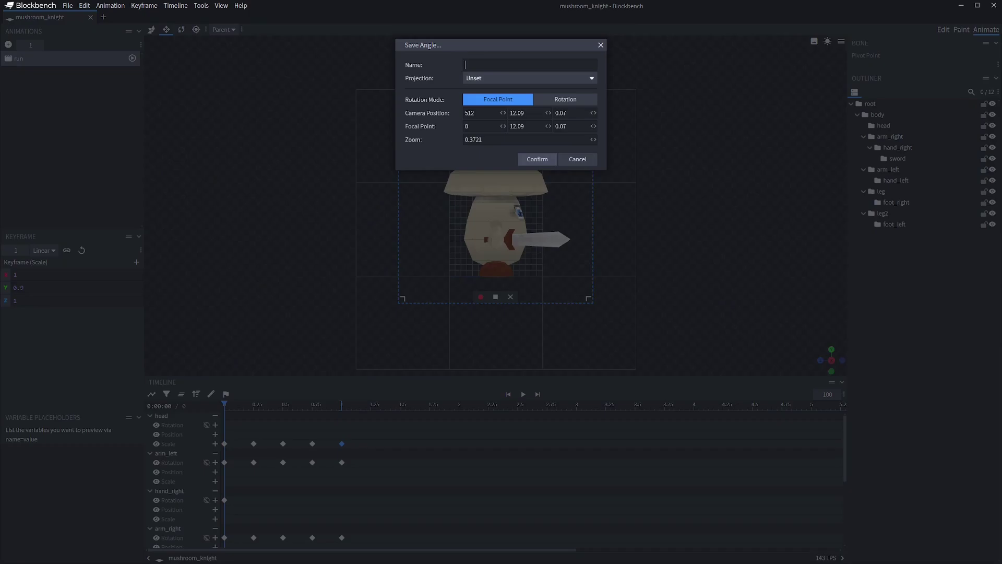
{"action": "left_click", "coordinate": [530, 78]}
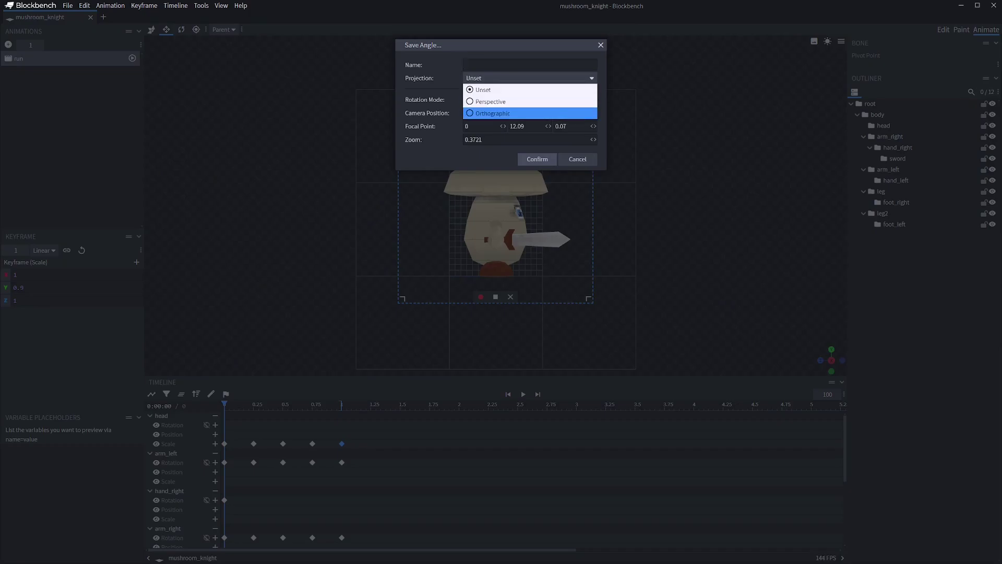
{"action": "left_click", "coordinate": [492, 113]}
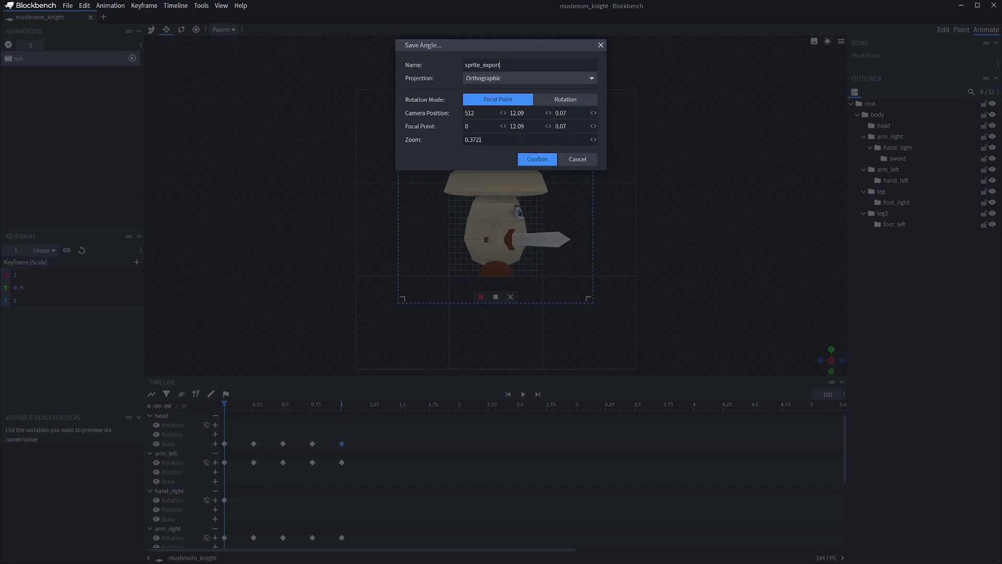
{"action": "key", "text": "Return"}
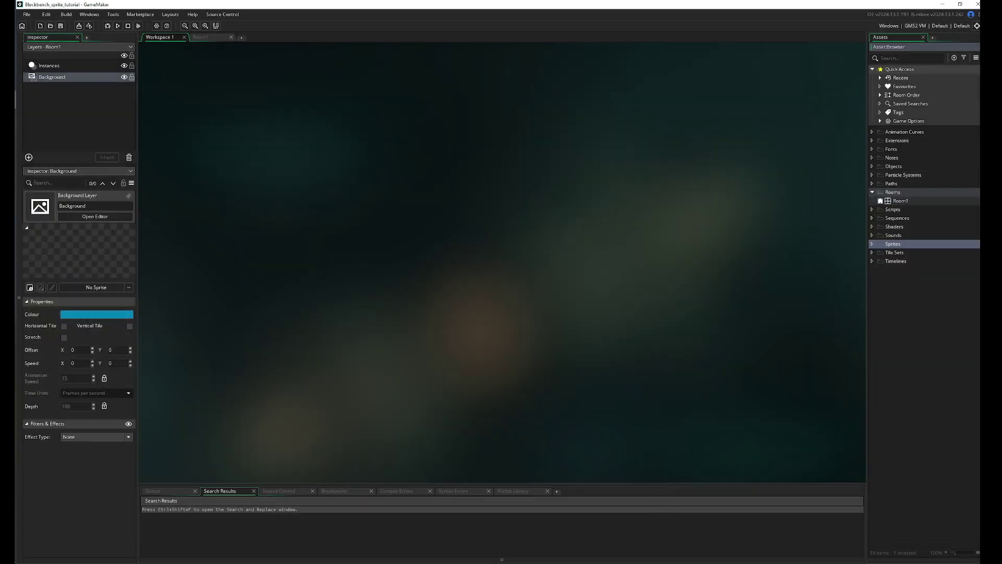
Create a new sprite asset, Sprite1, with Alt+S.
{"action": "key", "text": "alt+s"}
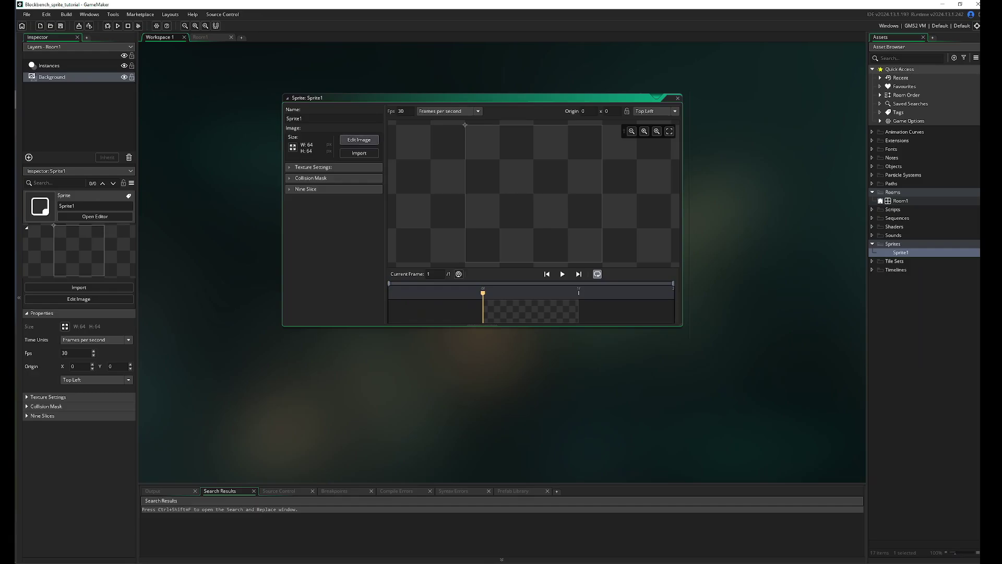
Import the mushroom knight frames into Sprite1, resizing the canvas to 500×500.
{"action": "left_click", "coordinate": [360, 139]}
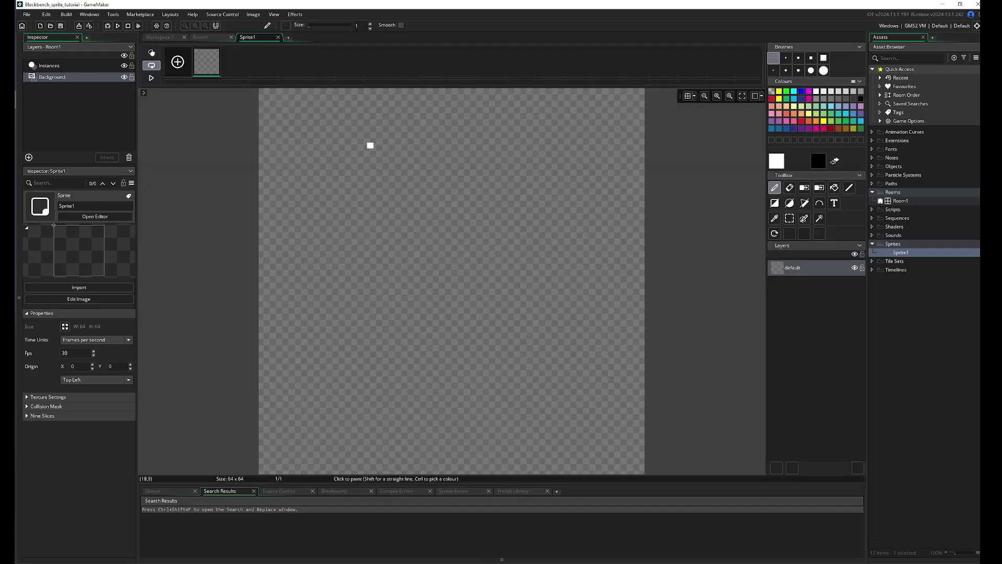
{"action": "left_click", "coordinate": [253, 14]}
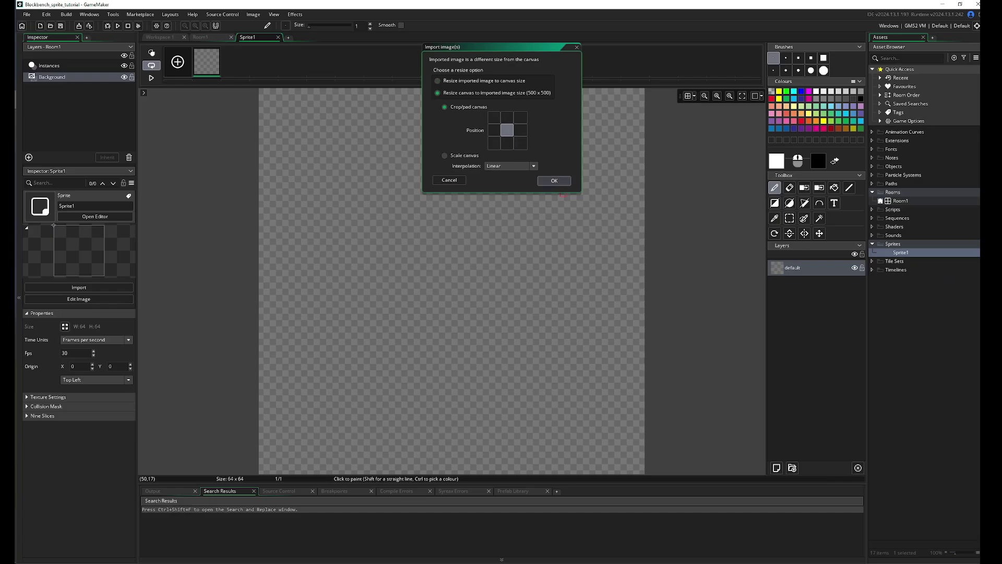
{"action": "left_click", "coordinate": [549, 180]}
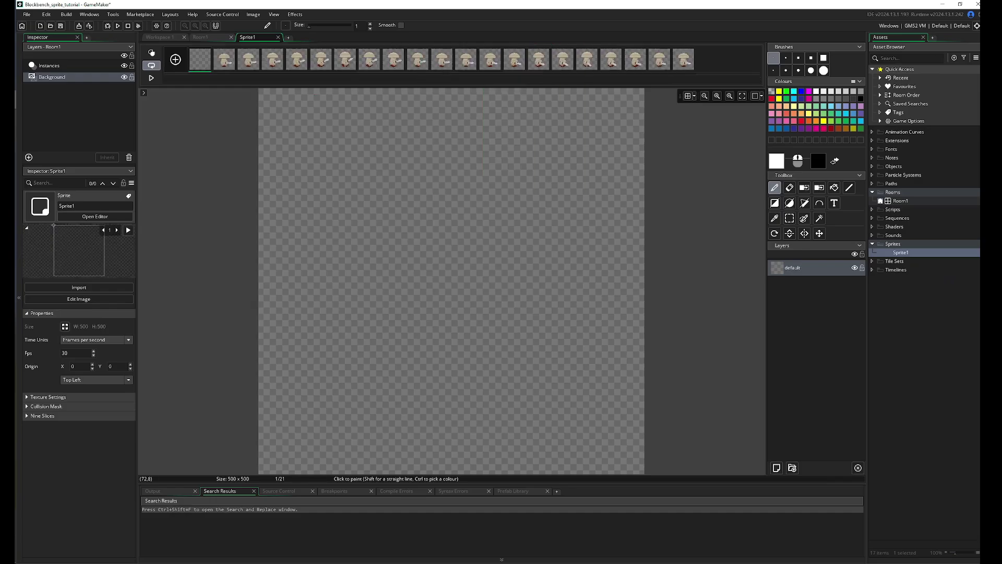
Delete the empty first frame, preview the 20-frame animation, and return to Workspace 1.
{"action": "left_click", "coordinate": [209, 49]}
{"action": "left_click", "coordinate": [151, 77]}
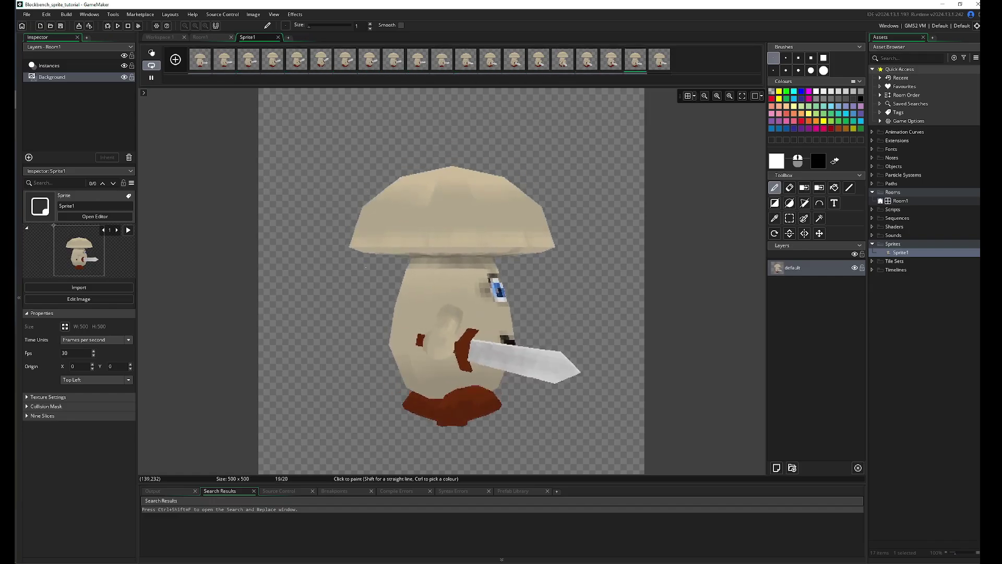
{"action": "key", "text": "space"}
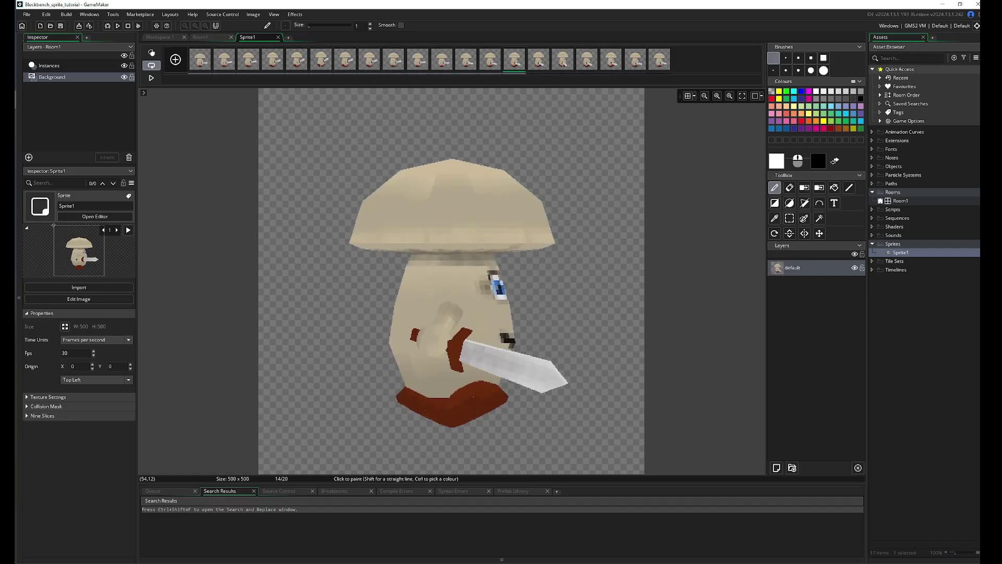
{"action": "left_click", "coordinate": [157, 37]}
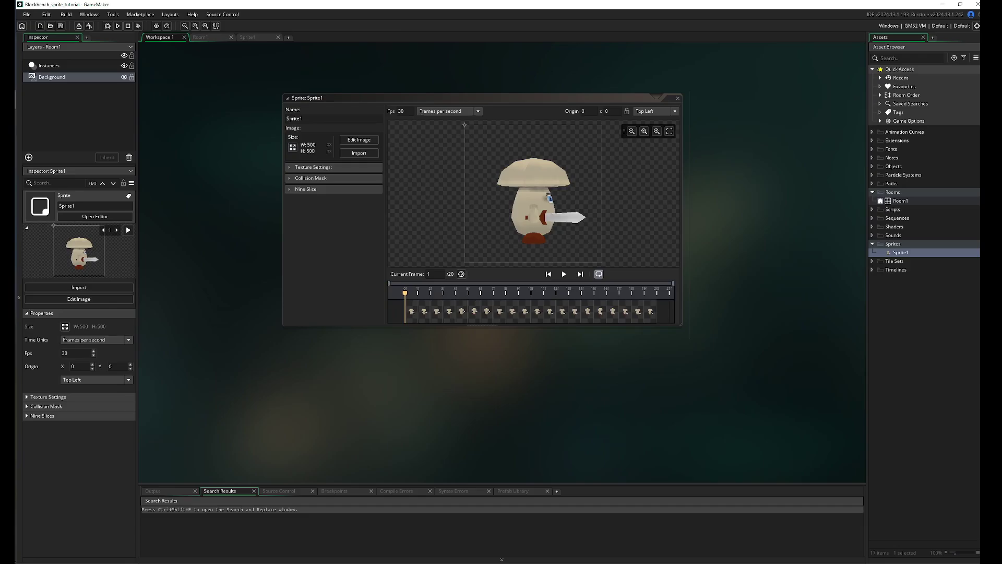
Set Sprite1's collision mask Mode to Full Image.
{"action": "left_click", "coordinate": [310, 178]}
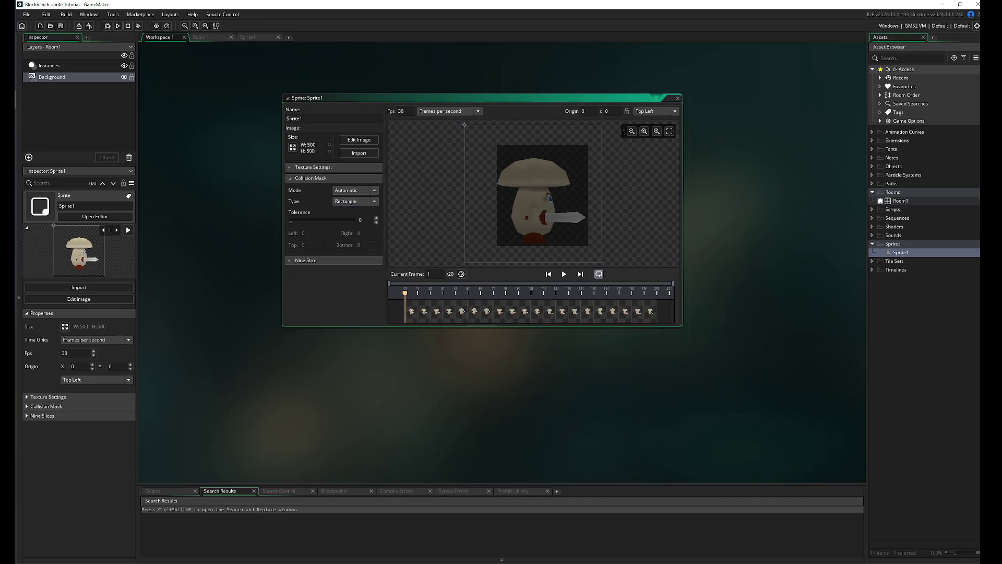
{"action": "key", "text": "Down"}
{"action": "key", "text": "Return"}
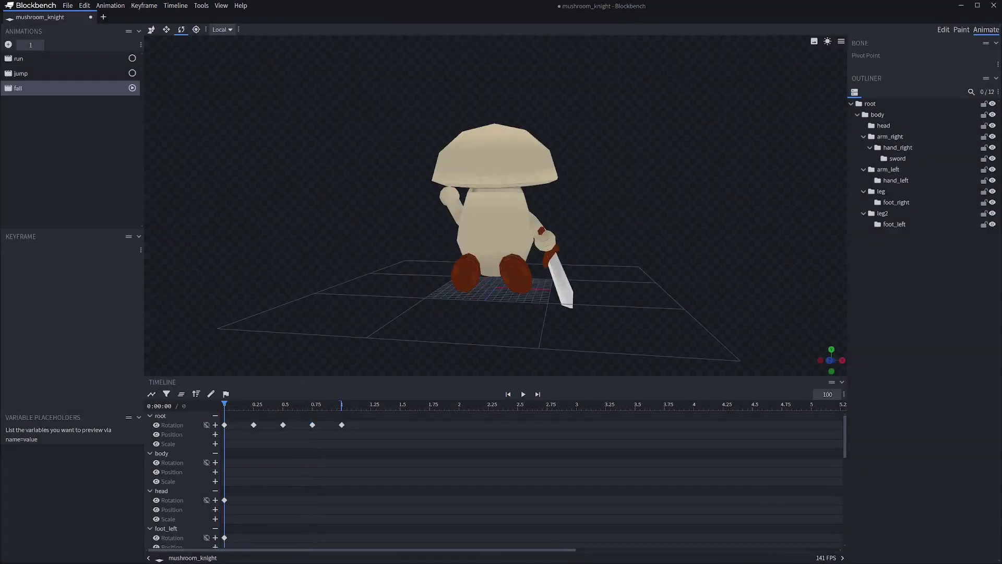
Check the leg and arm keyframes, then record the jump animation from front view as PNG frames.
{"action": "left_click", "coordinate": [881, 191]}
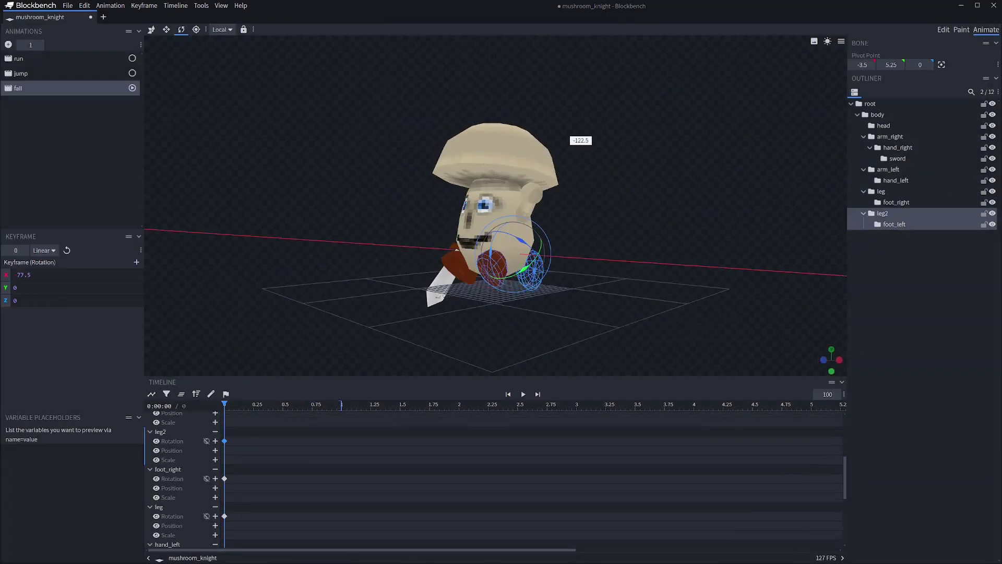
{"action": "left_click", "coordinate": [890, 136]}
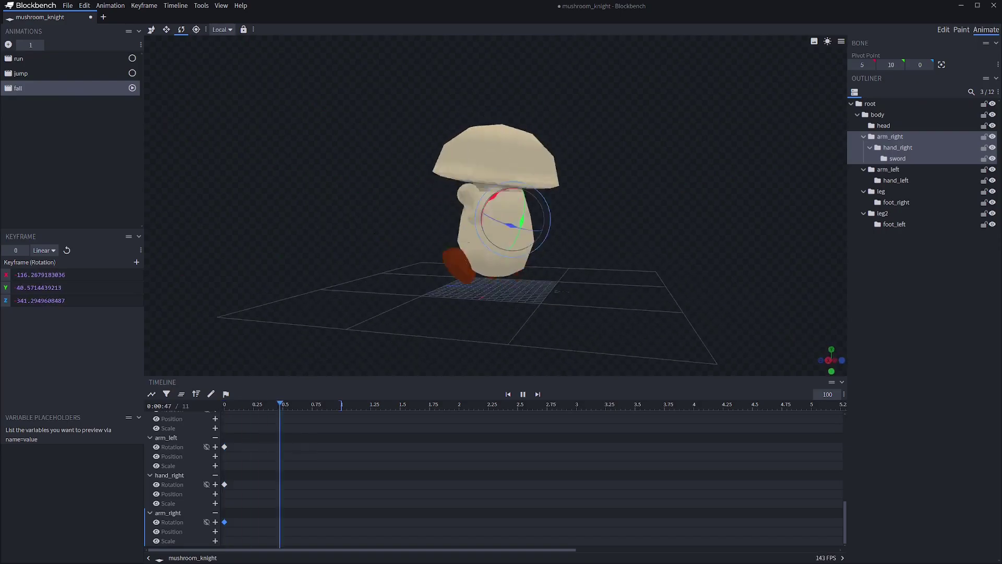
{"action": "left_click", "coordinate": [21, 73]}
{"action": "key", "text": "KP_1"}
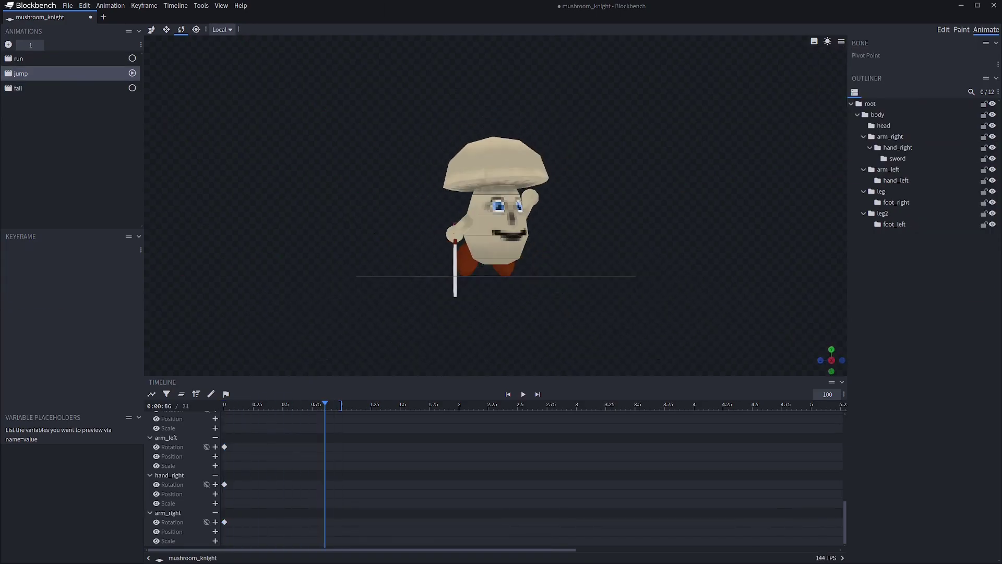
{"action": "left_click", "coordinate": [251, 206]}
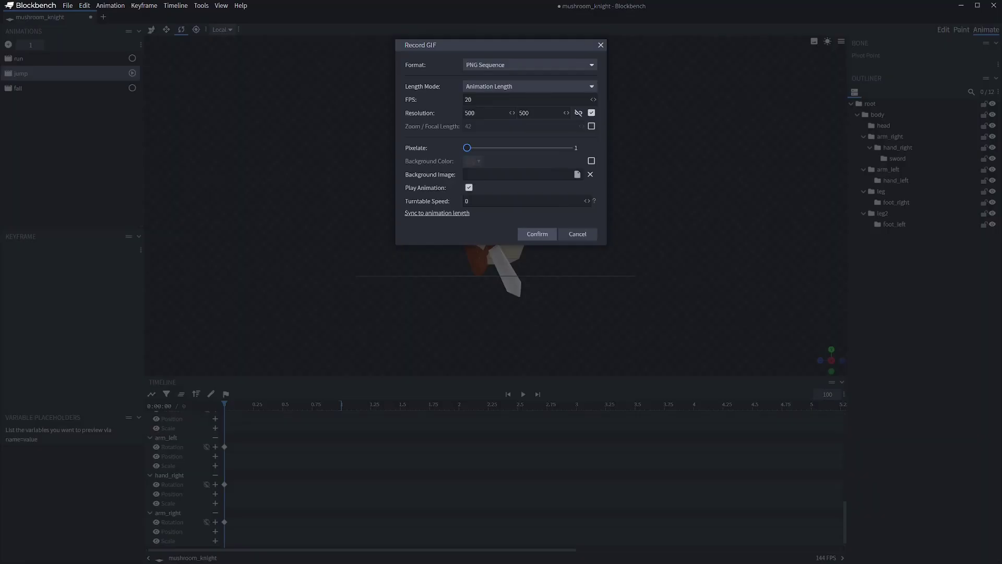
{"action": "key", "text": "Return"}
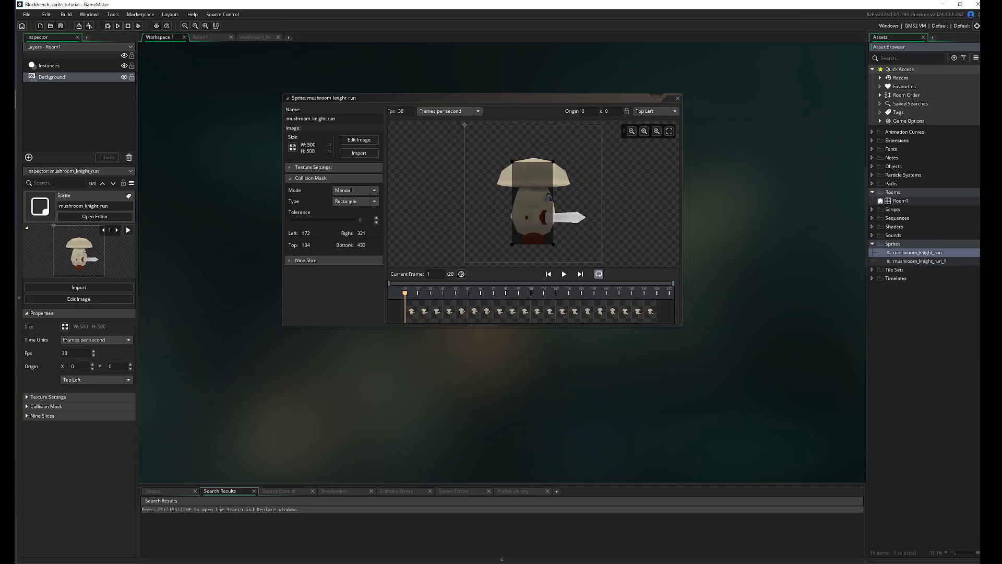
Open mushroom_knight_run_1 as mushroom_knight_jump and review its frames.
{"action": "double_click", "coordinate": [919, 261]}
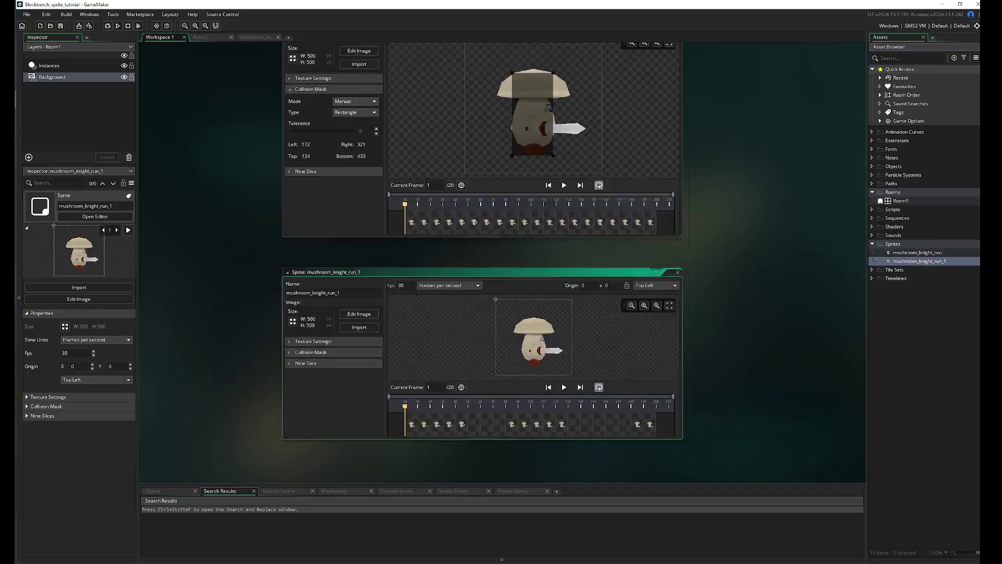
{"action": "left_click", "coordinate": [361, 314]}
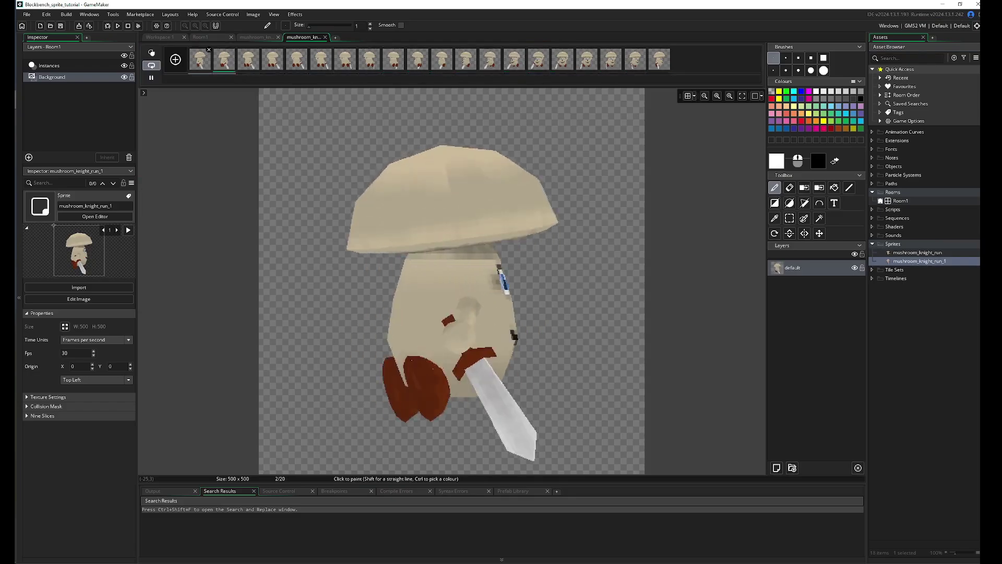
{"action": "key", "text": "space"}
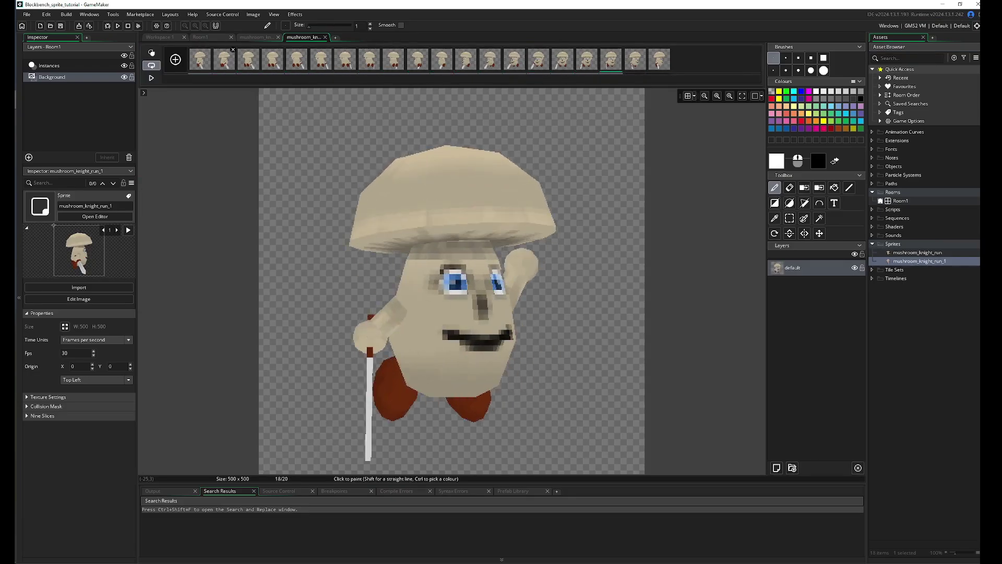
{"action": "key", "text": "ctrl+Tab"}
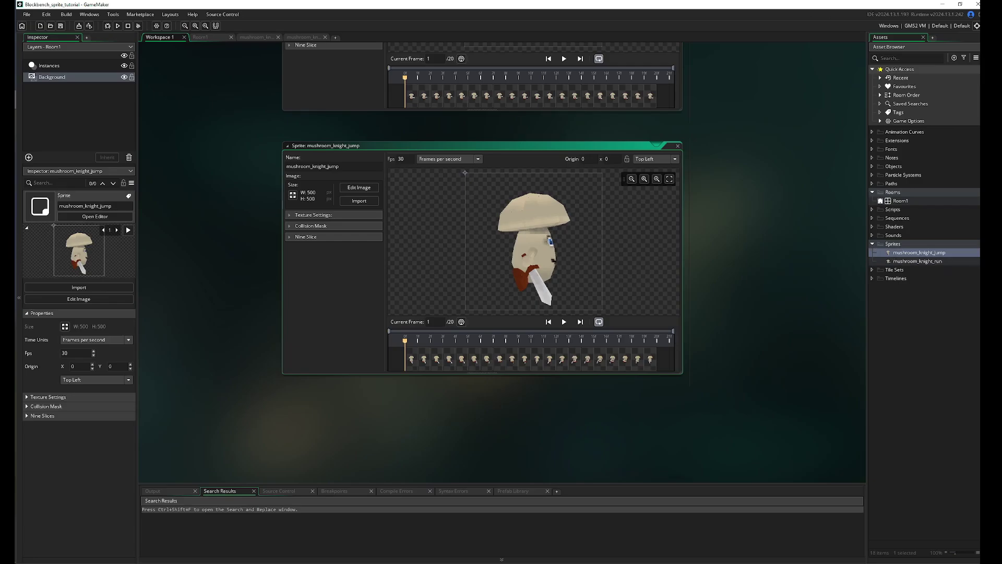
Duplicate the jump sprite as mushroom_knight_fall, load its frames, and return to Workspace 1.
{"action": "key", "text": "ctrl+d"}
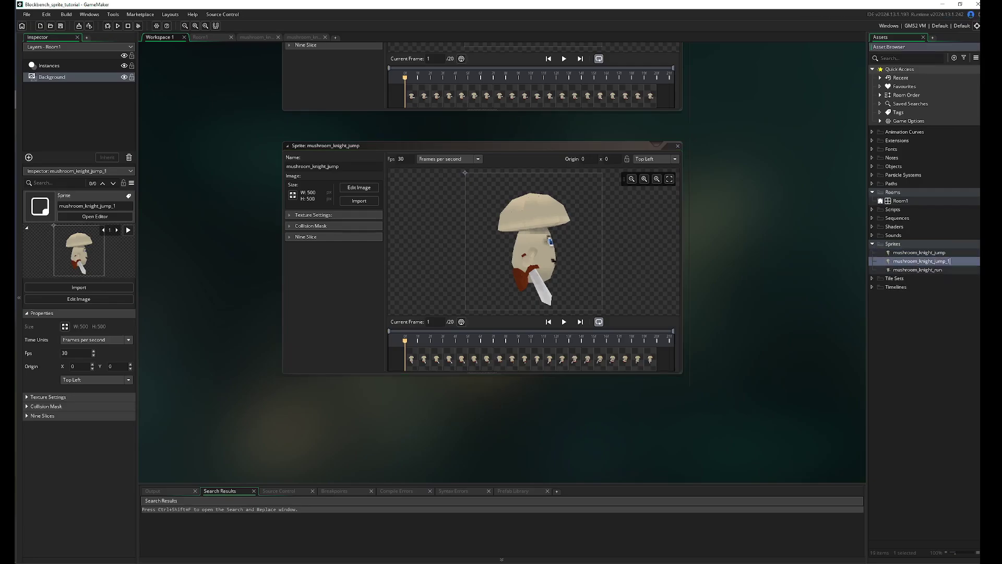
{"action": "scroll", "coordinate": [482, 251], "scroll_direction": "up", "scroll_amount": 2}
{"action": "scroll", "coordinate": [483, 251], "scroll_direction": "down", "scroll_amount": 2}
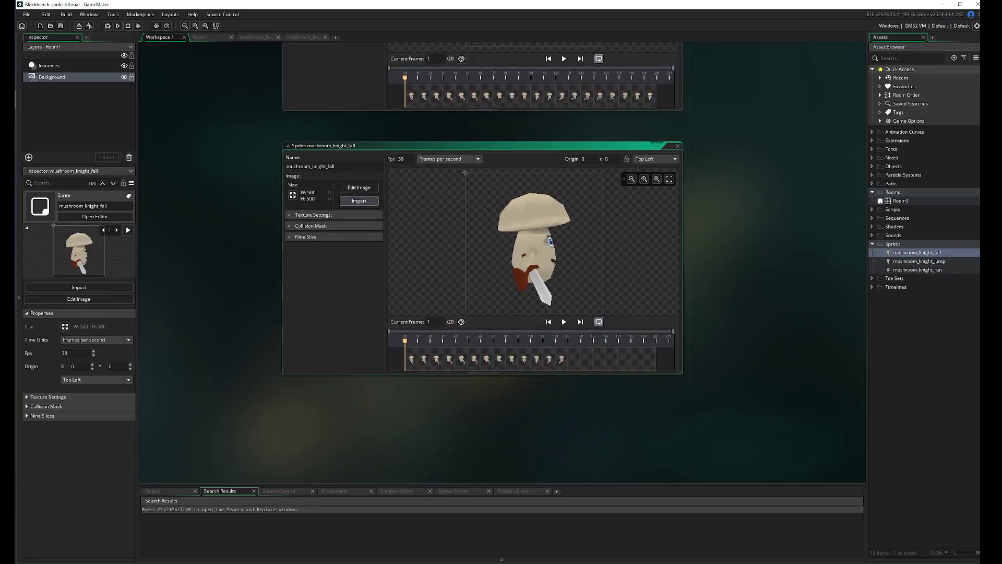
{"action": "left_click", "coordinate": [359, 201]}
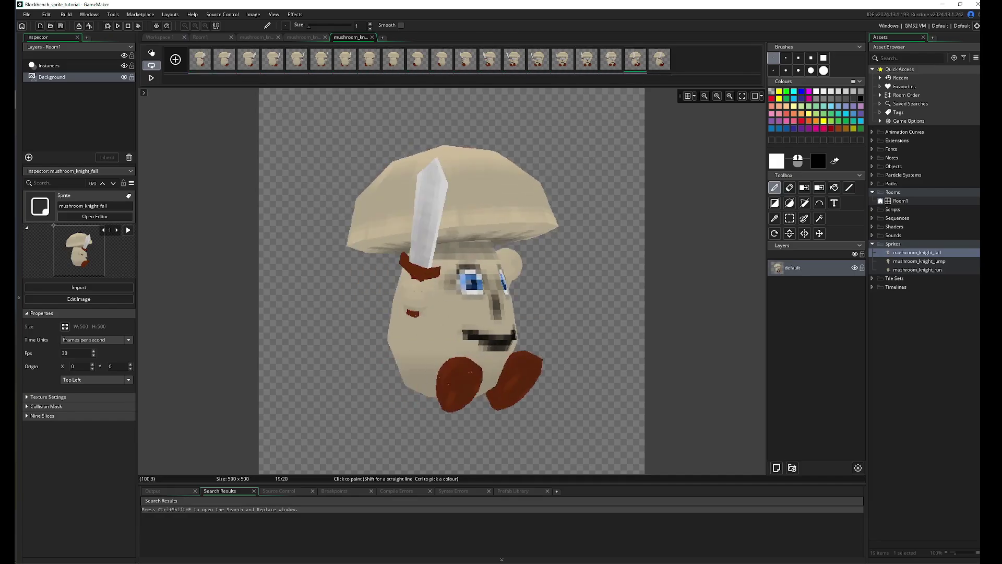
{"action": "left_click", "coordinate": [168, 38]}
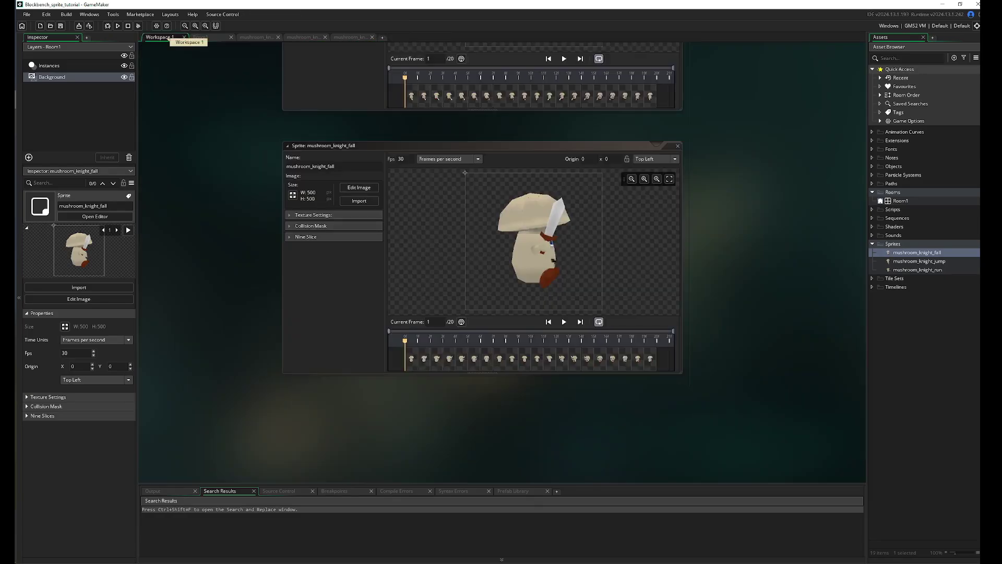